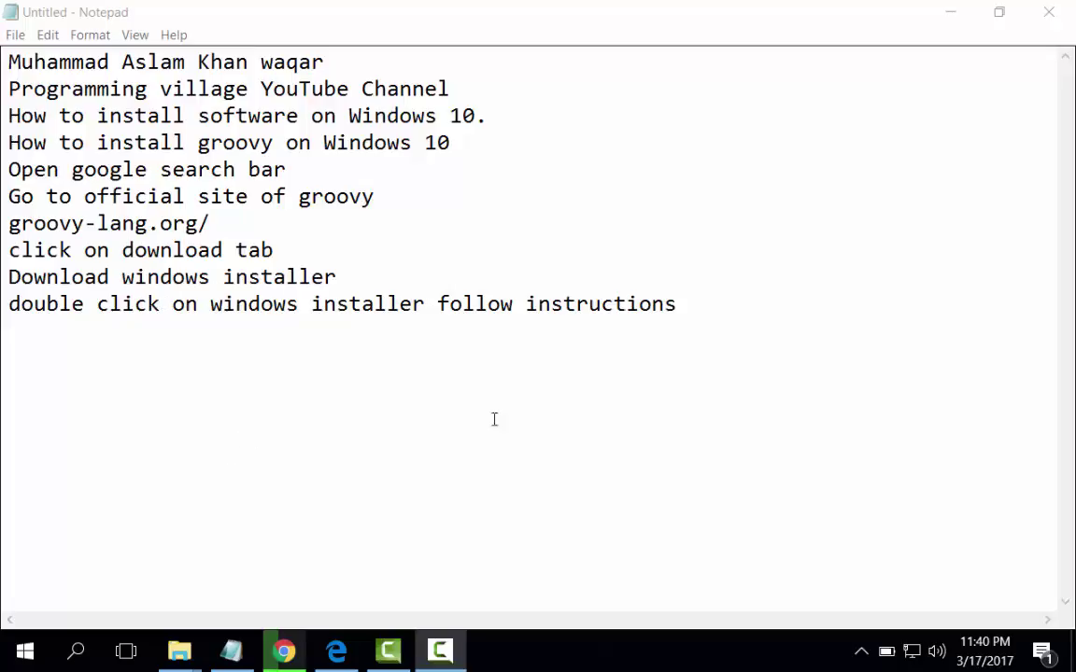
- Switch to Chrome, search Google for "groovy" and open the official groovy-lang.org site from the results
left_click(289, 653)
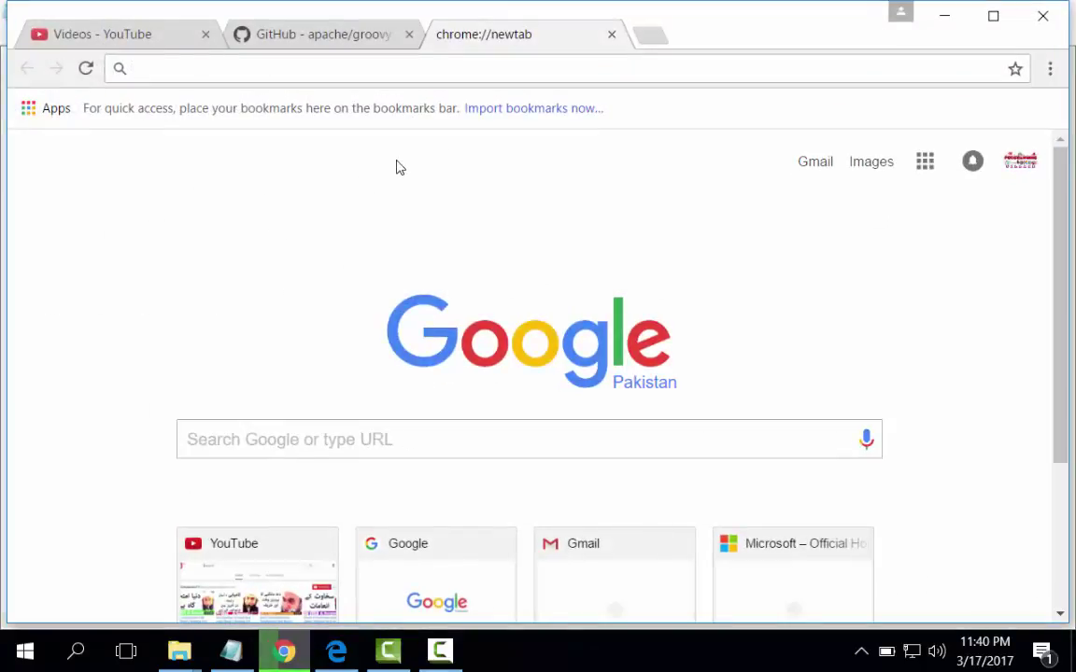
type("groov")
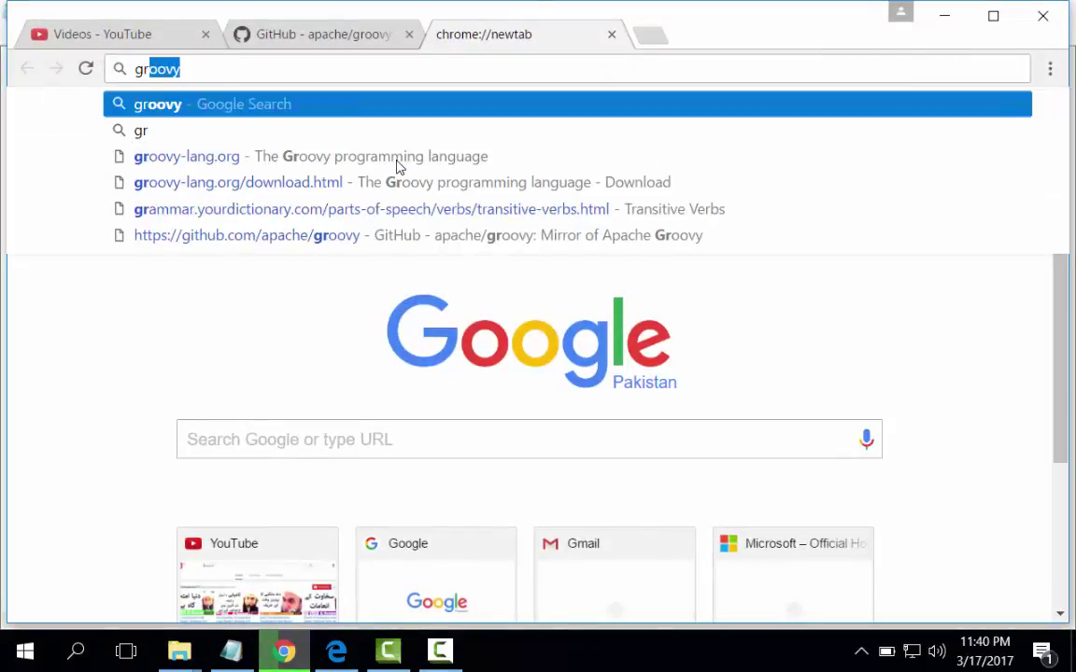
type("y")
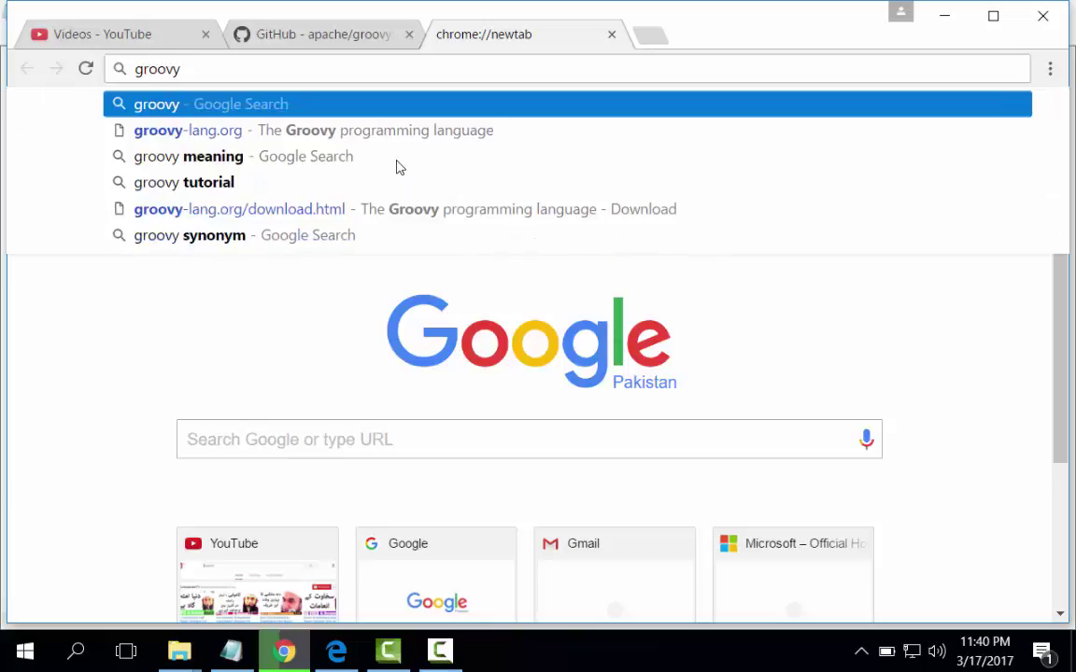
key("Return")
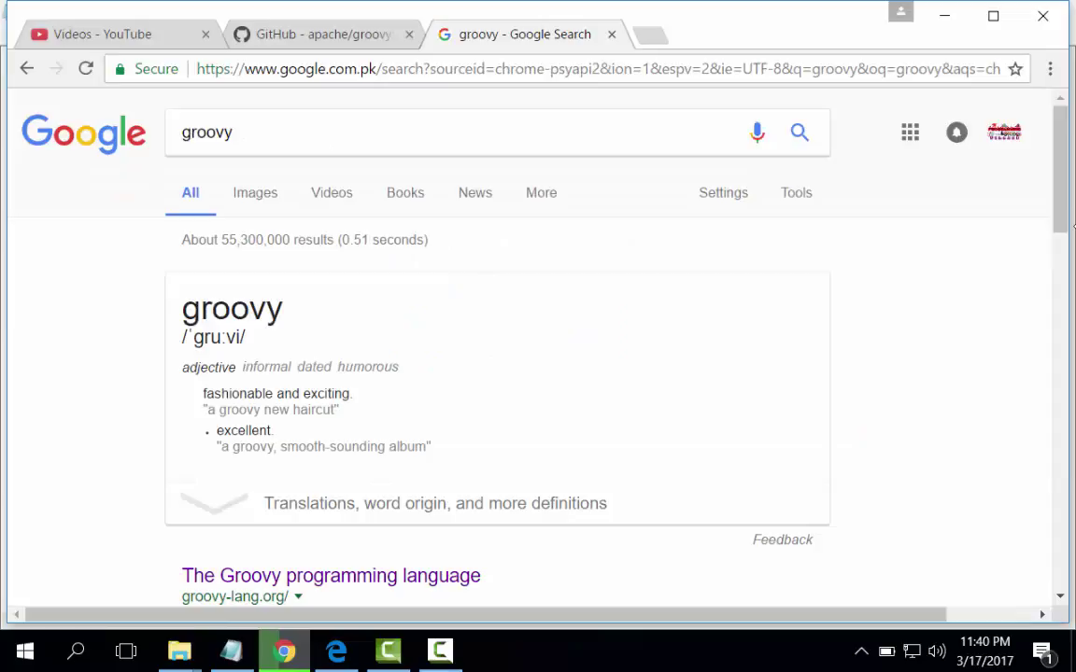
scroll(1061, 228, "down", 2)
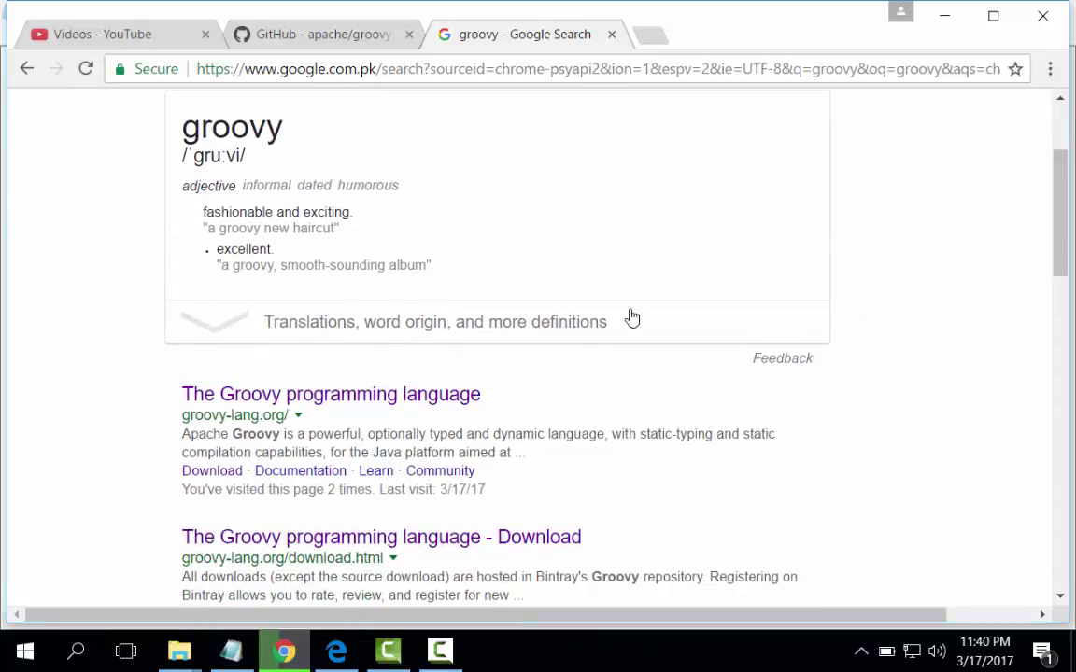
left_click(442, 402)
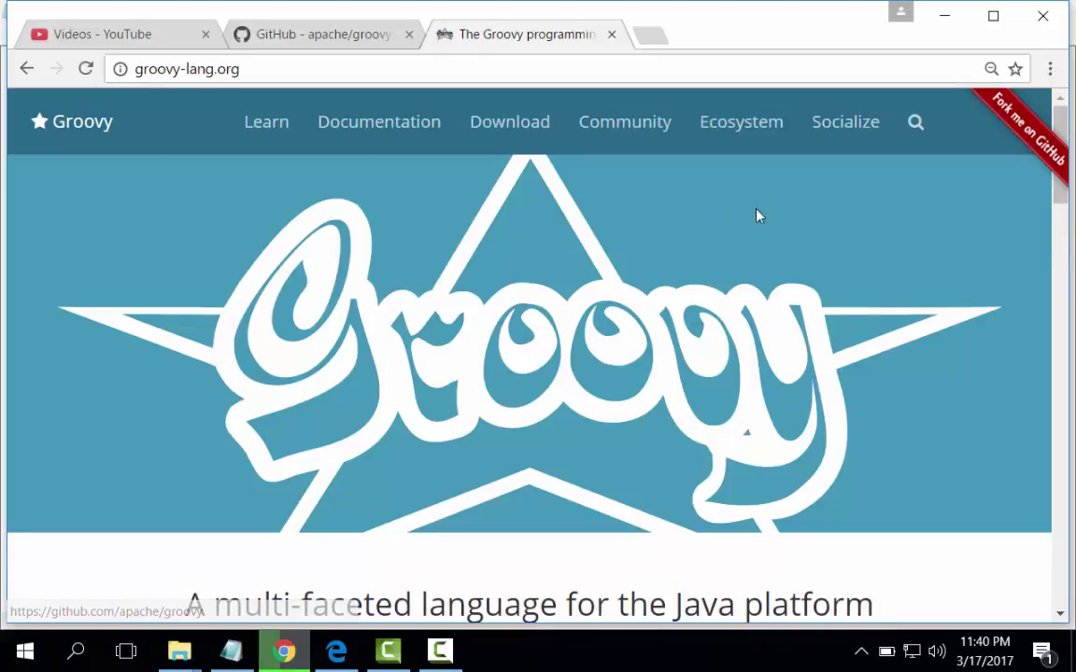
- Go to the Groovy site's download page and start downloading the Windows installer of the 2.4.9 distribution
left_click(511, 124)
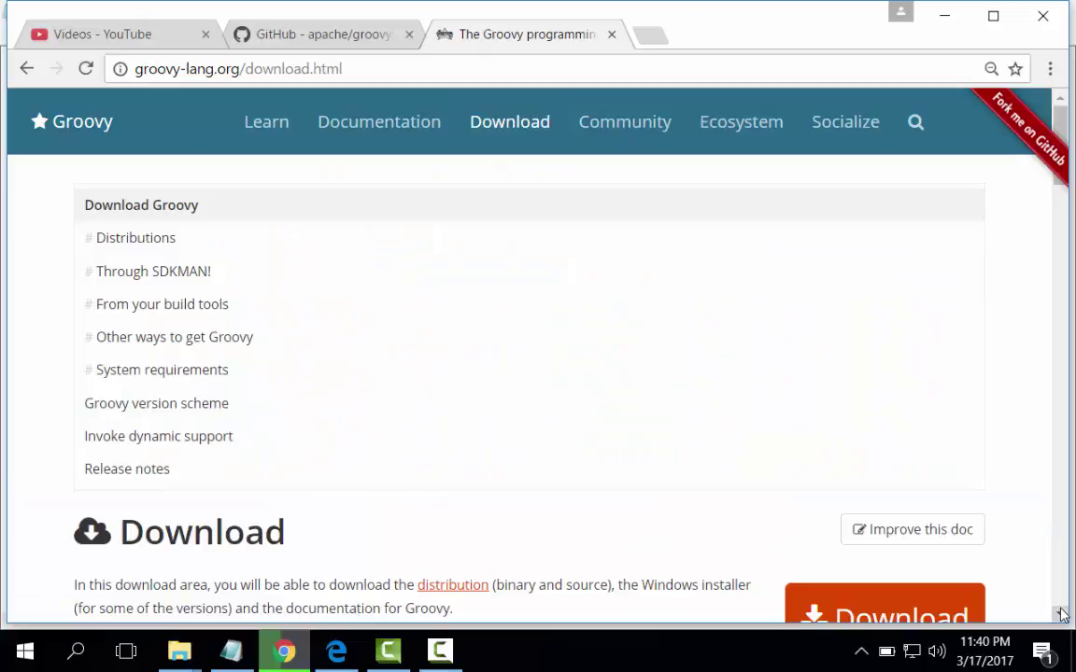
scroll(1061, 614, "down", 5)
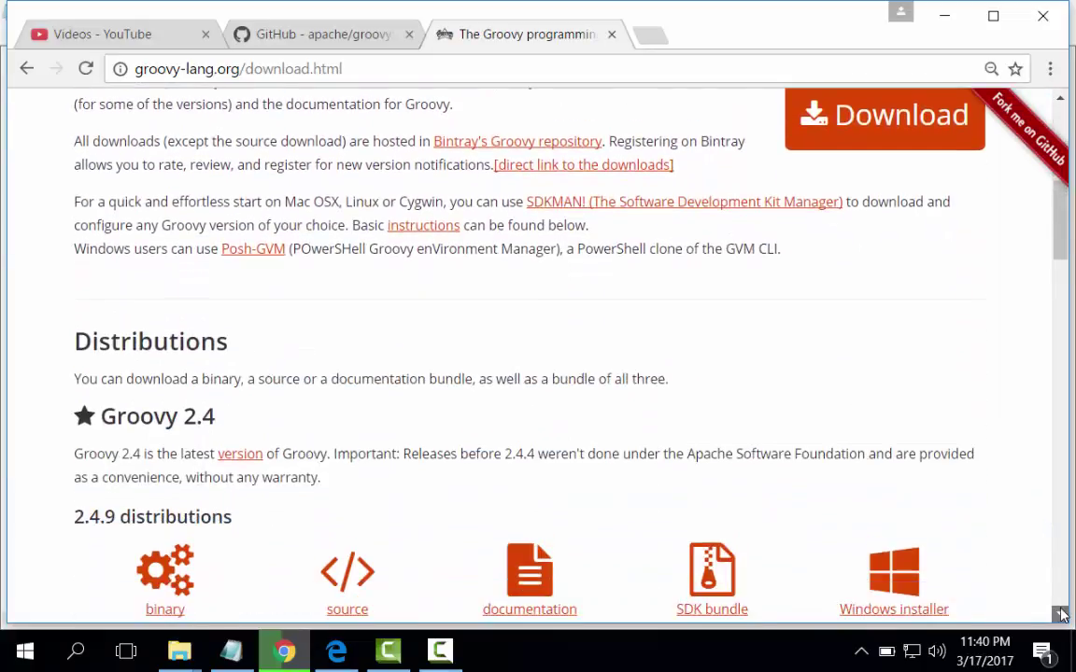
scroll(1061, 613, "down", 2)
scroll(1061, 613, "down", 1)
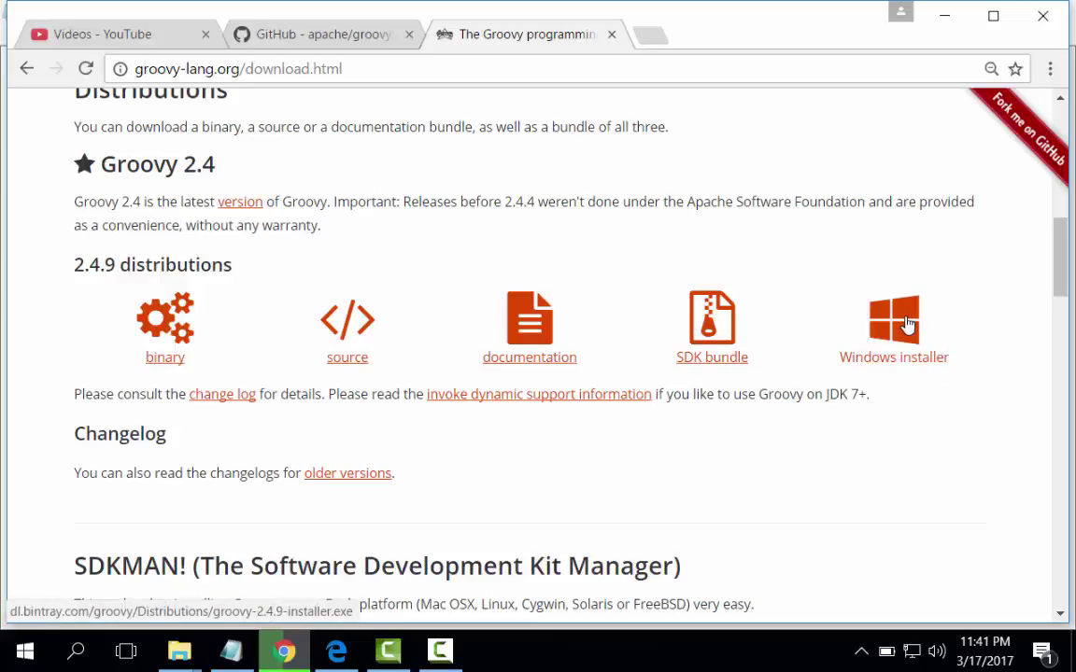
left_click(905, 322)
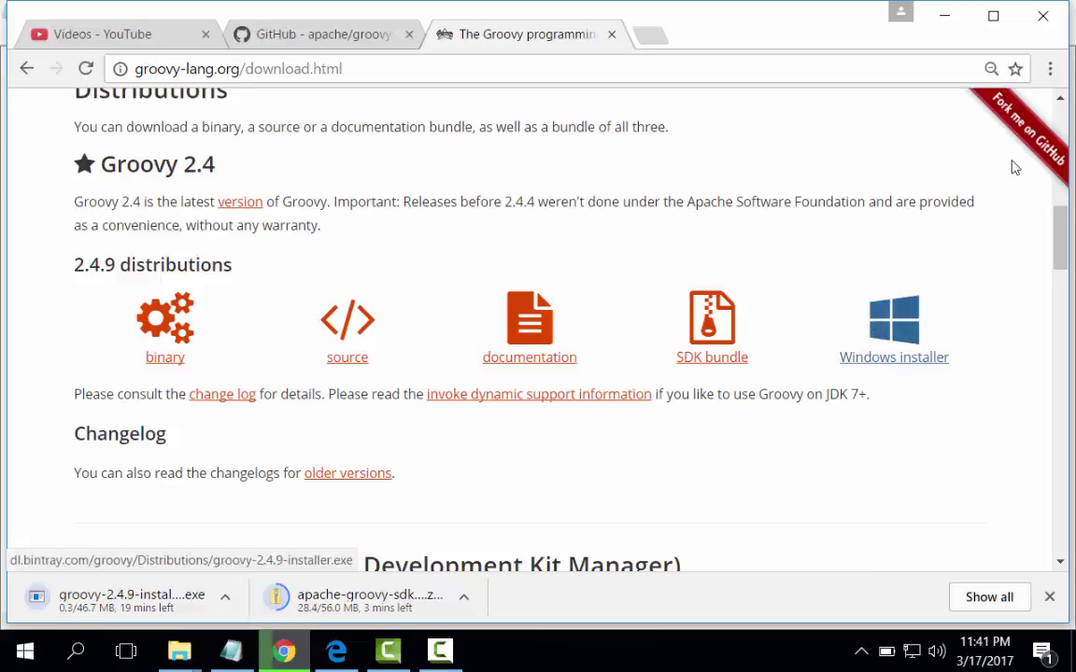
- Cancel the running groovy-2.4.9-installer (1).exe download in the browser's download list and minimize the browser
left_click(1051, 70)
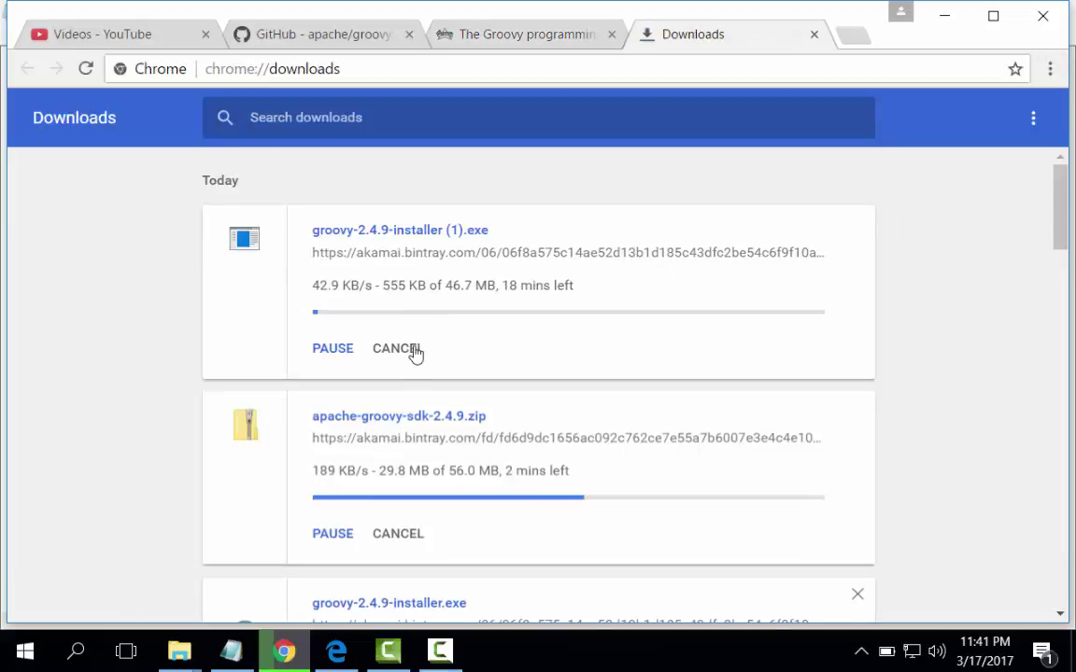
left_click(397, 348)
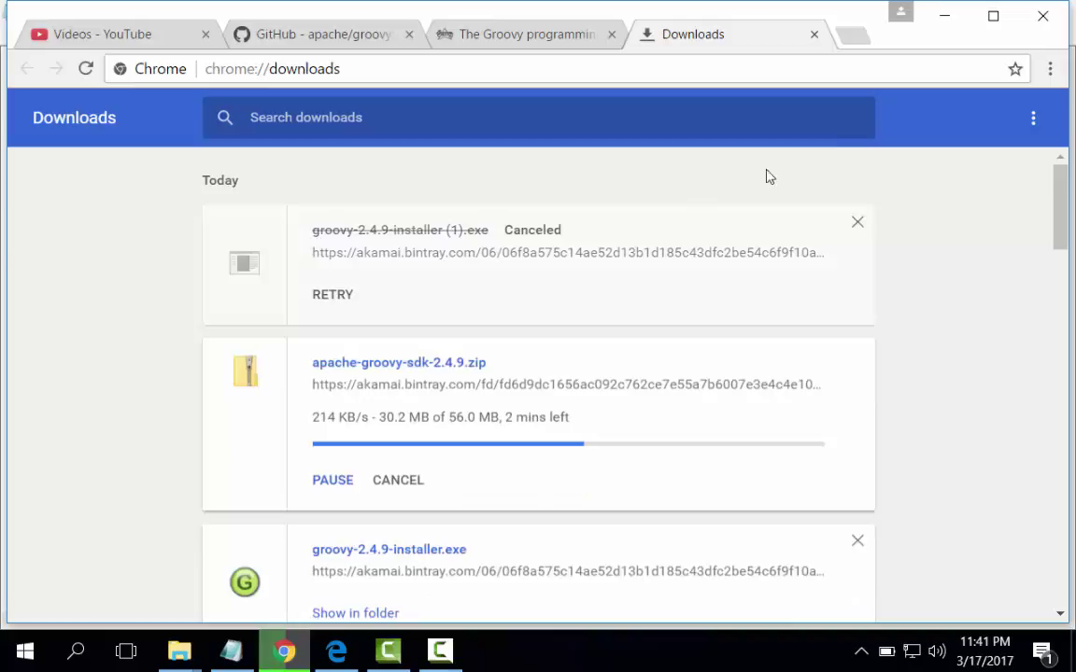
left_click(945, 17)
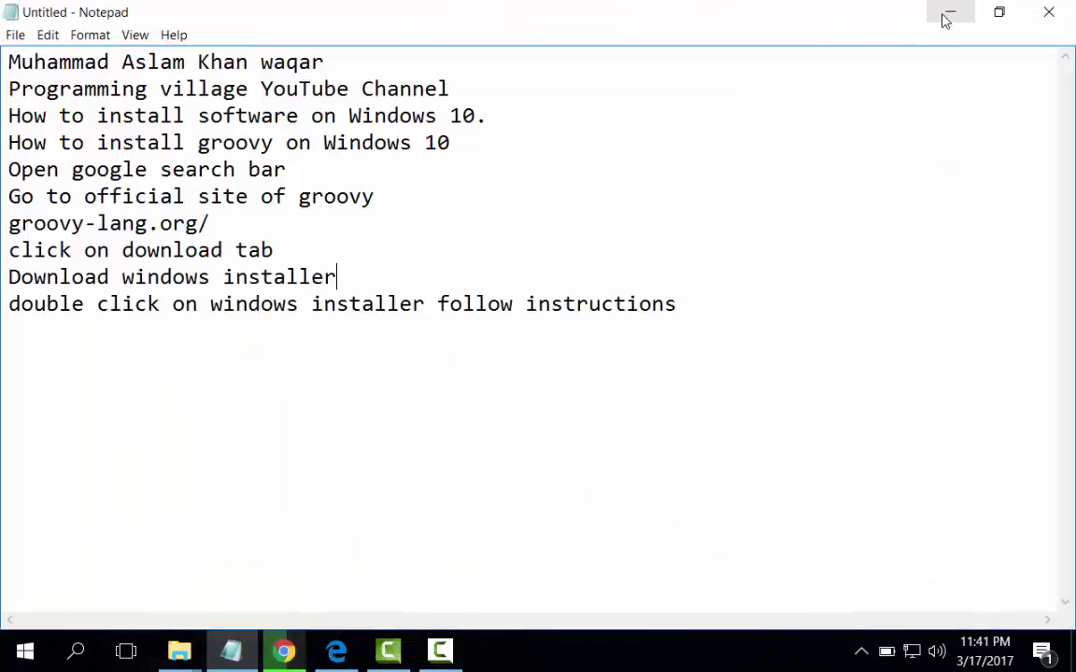
- Minimize the notes, run groovy-2.4.9-installer from the user's Downloads folder and minimize the folder window
left_click(945, 12)
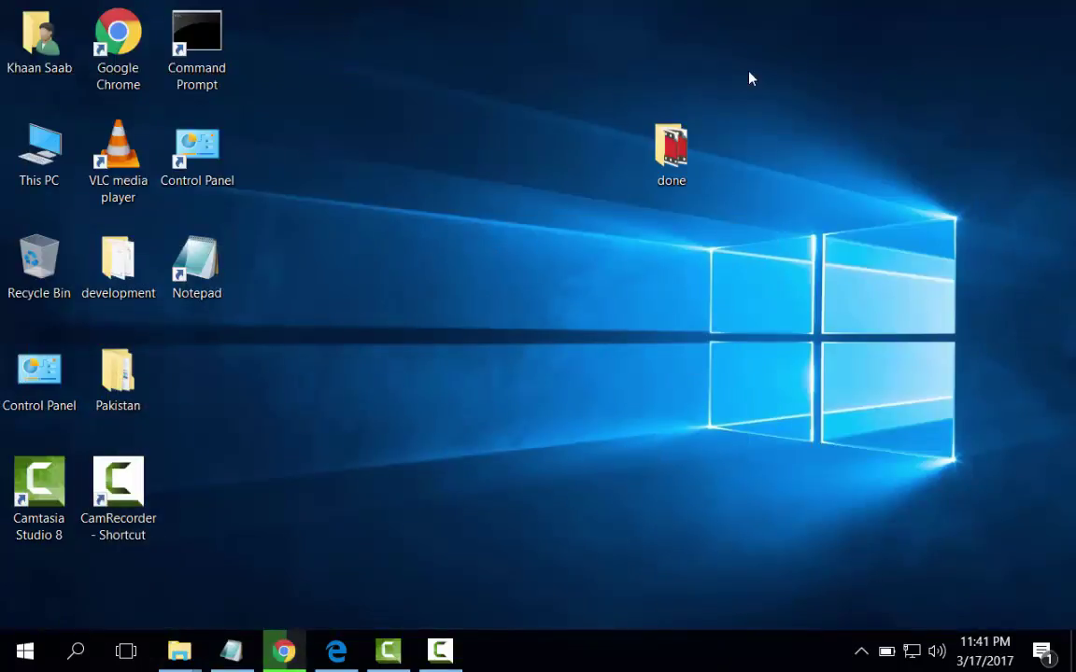
double_click(26, 44)
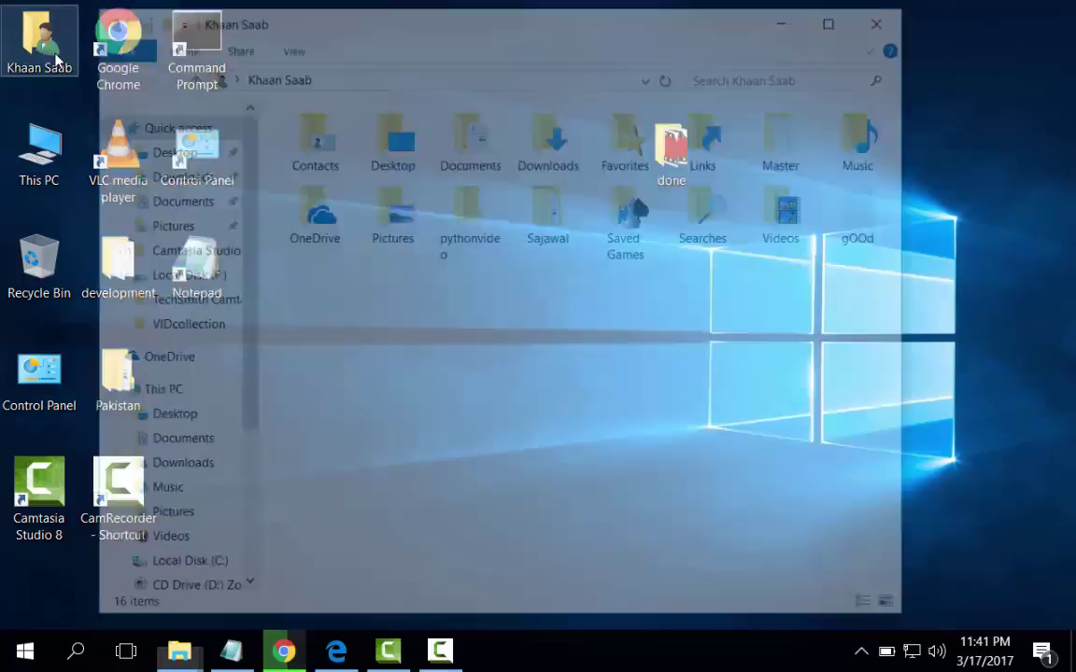
double_click(552, 148)
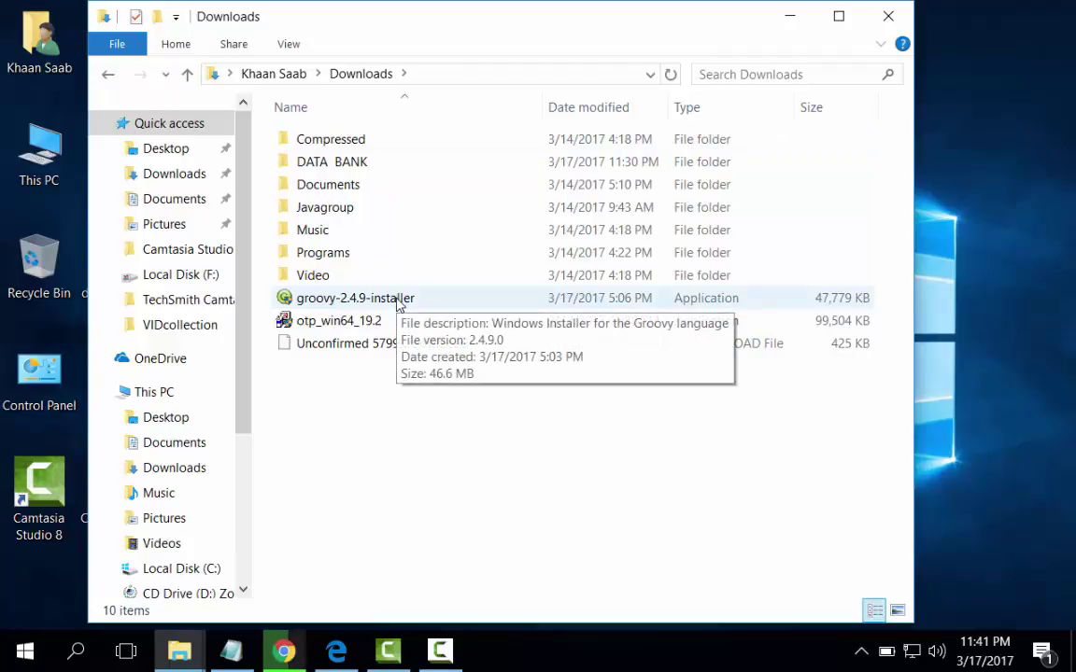
left_click(399, 303)
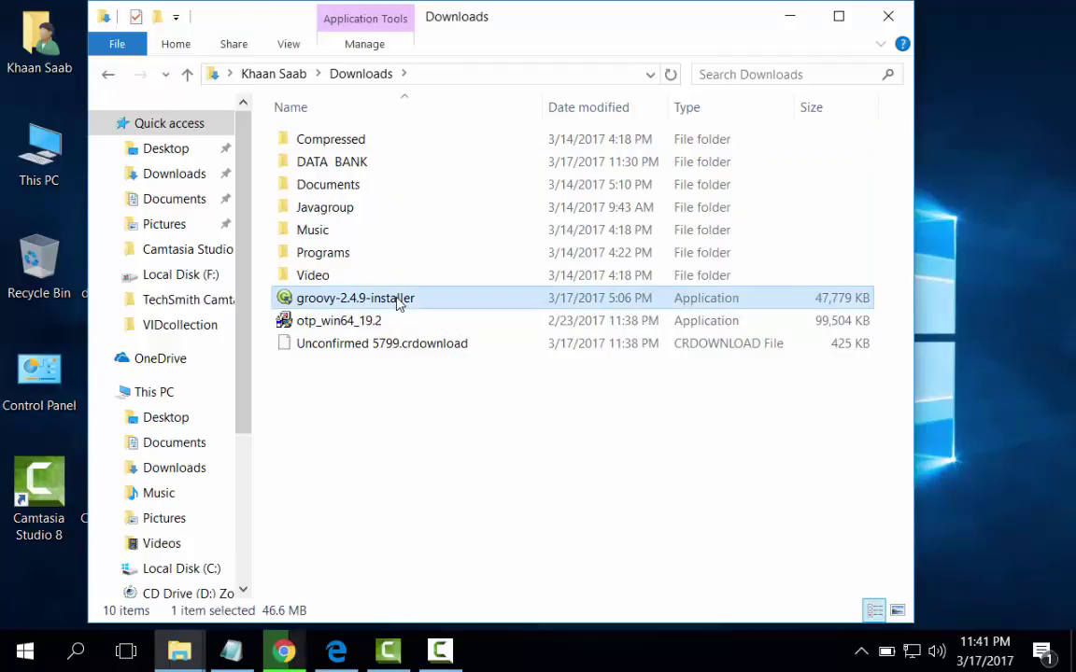
double_click(399, 300)
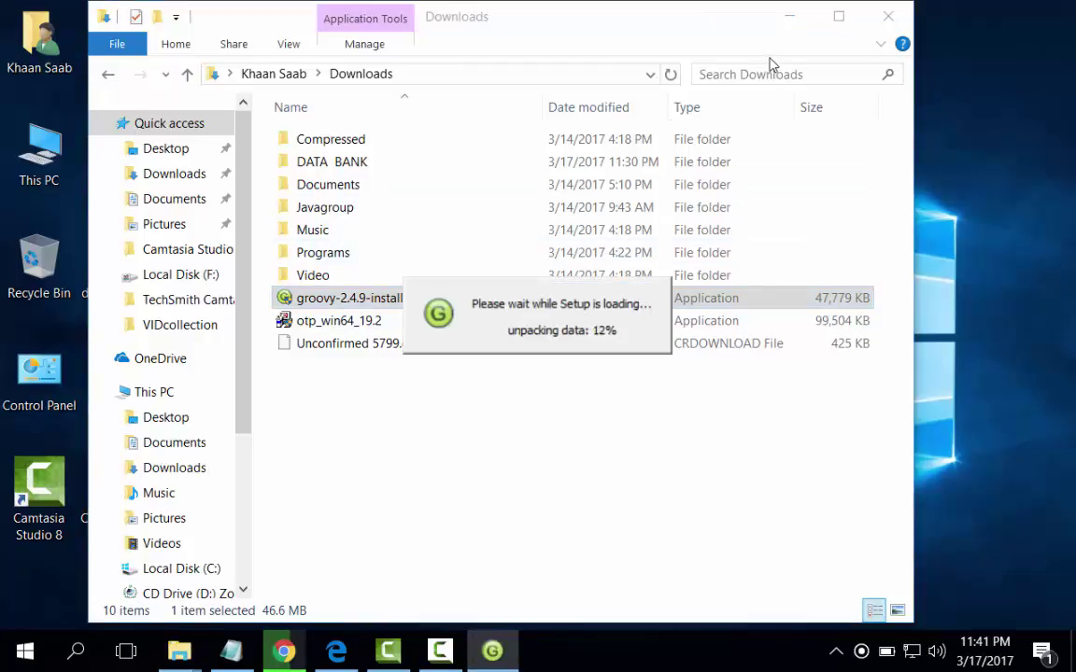
left_click(791, 25)
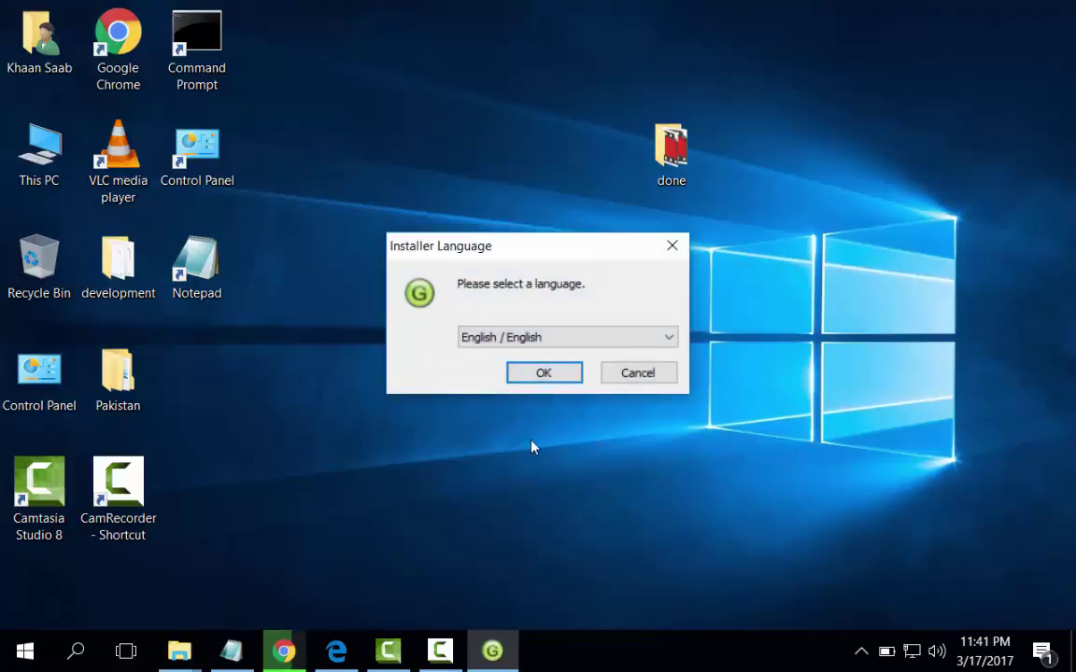
- Choose English as the installer language, pass the welcome page and accept the Apache License agreement
left_click(564, 381)
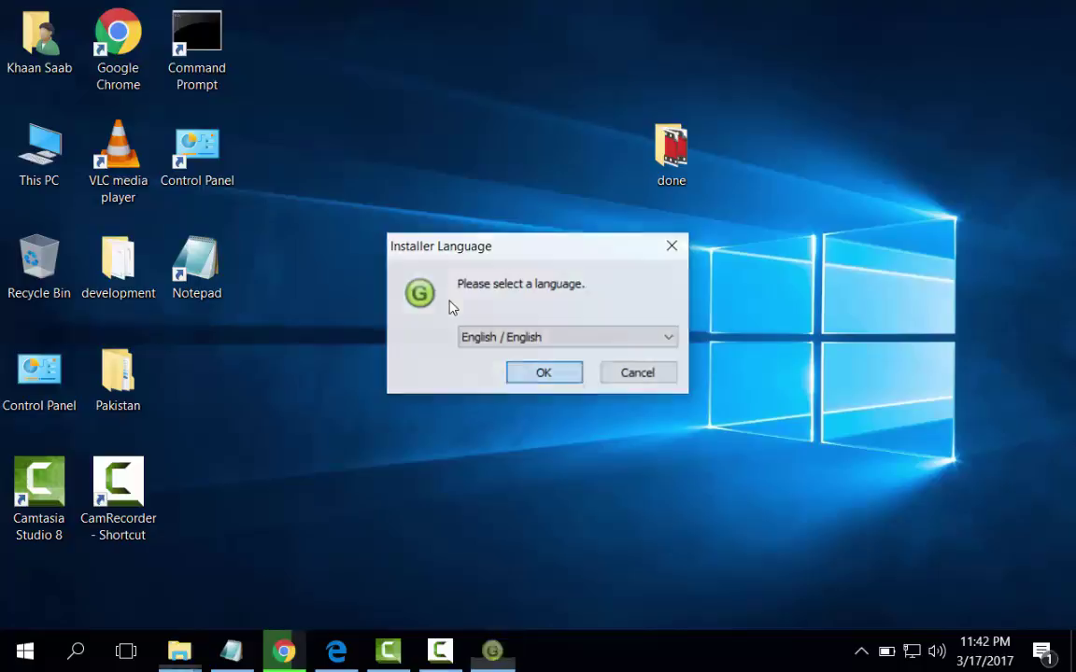
left_click(654, 495)
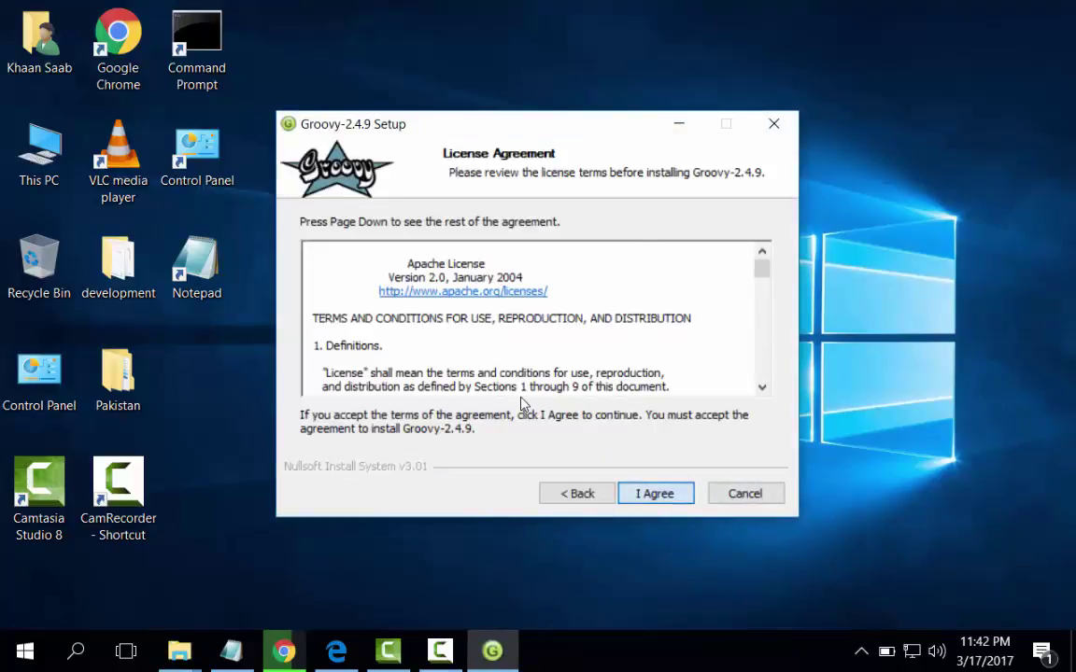
key("Return")
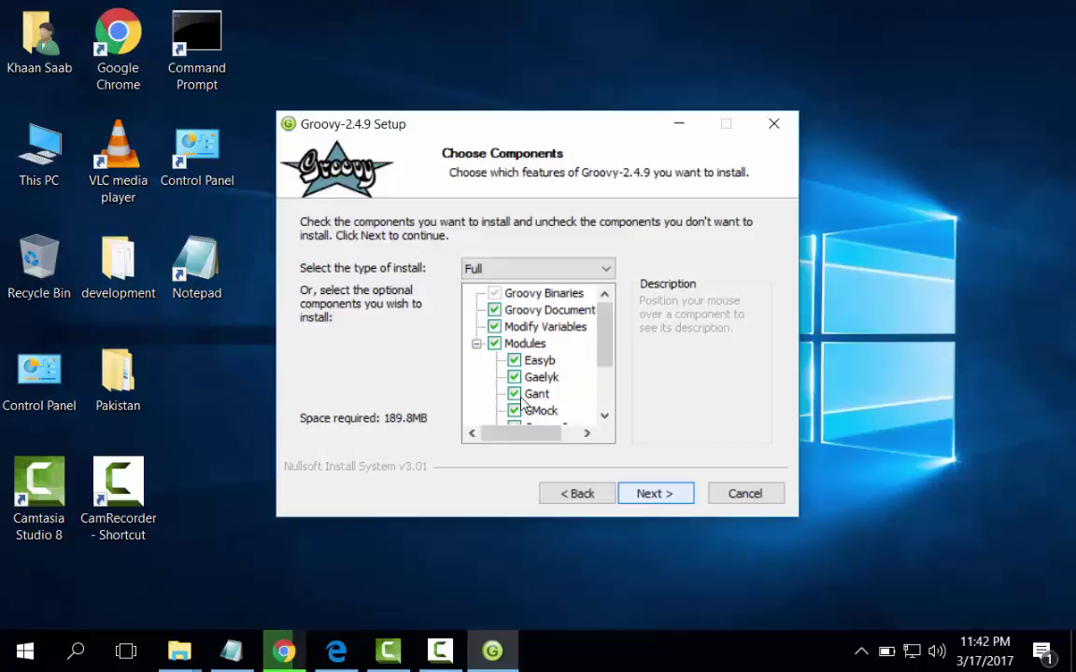
- Install the Full set of components into C:\Program Files (x86)\Groovy\Groovy-2.4.9, accepting the 64 bit Groovy binaries
key("Return")
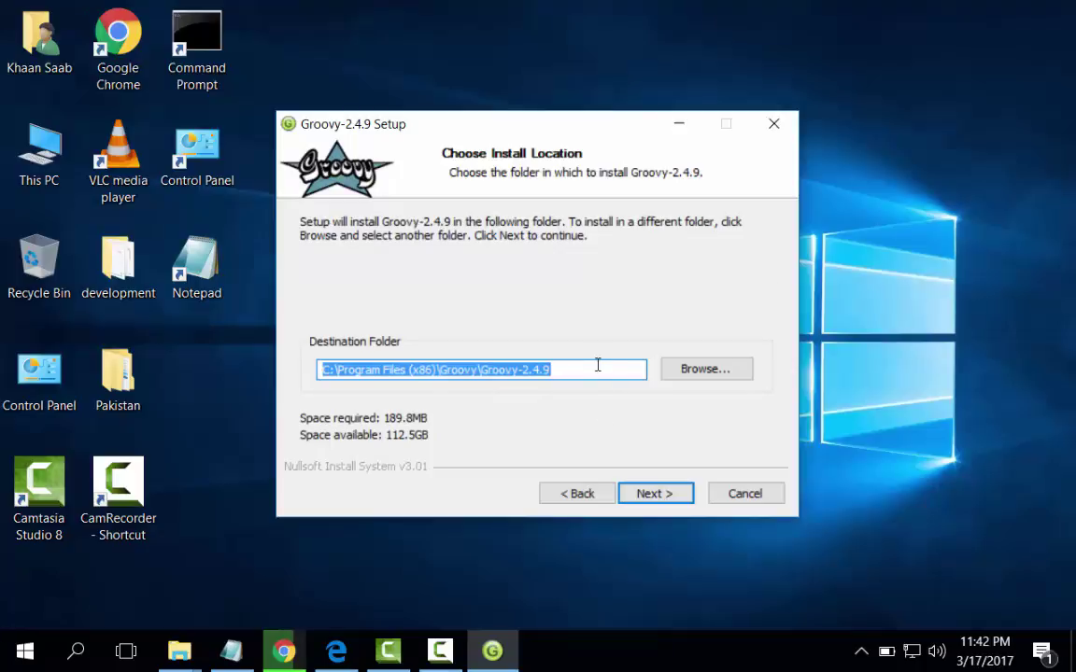
left_click(596, 365)
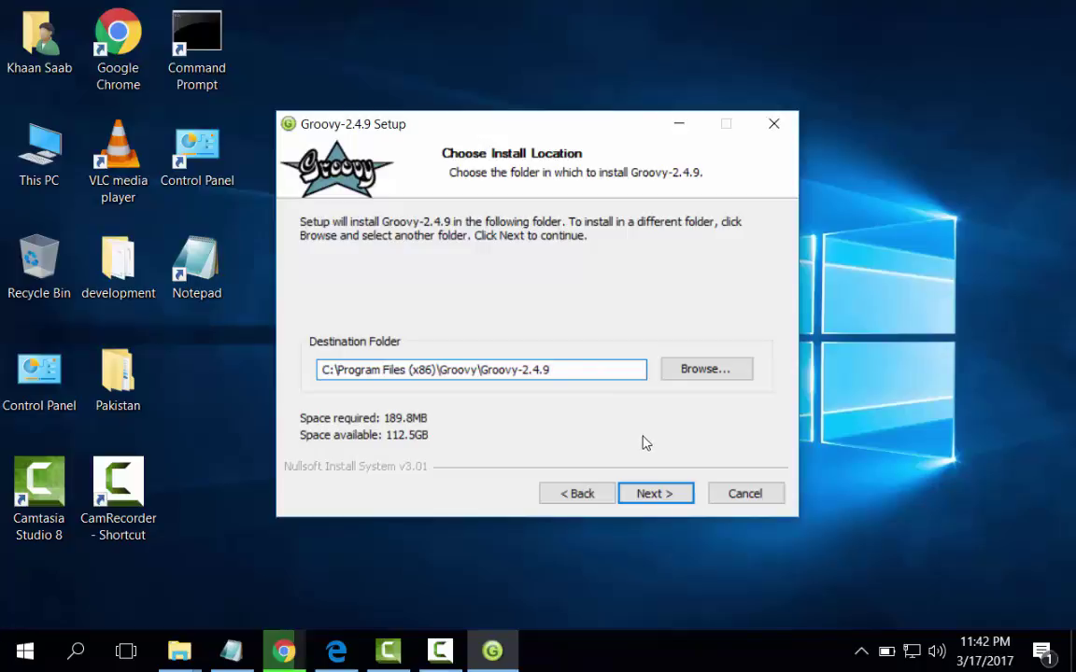
left_click(654, 495)
key("Return")
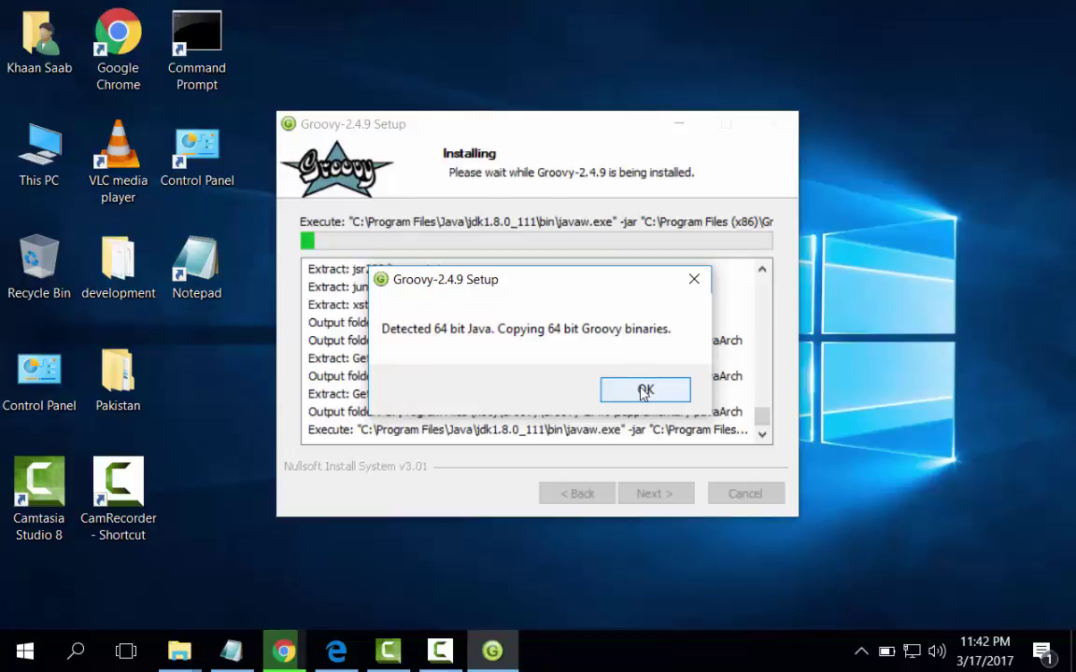
left_click(644, 392)
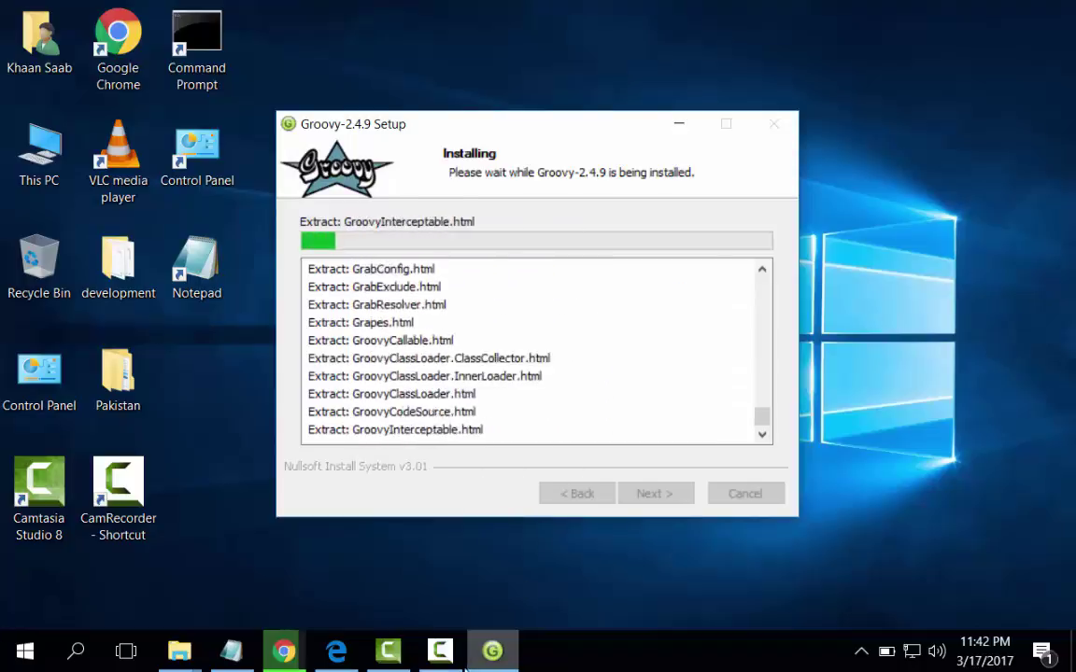
left_click(449, 659)
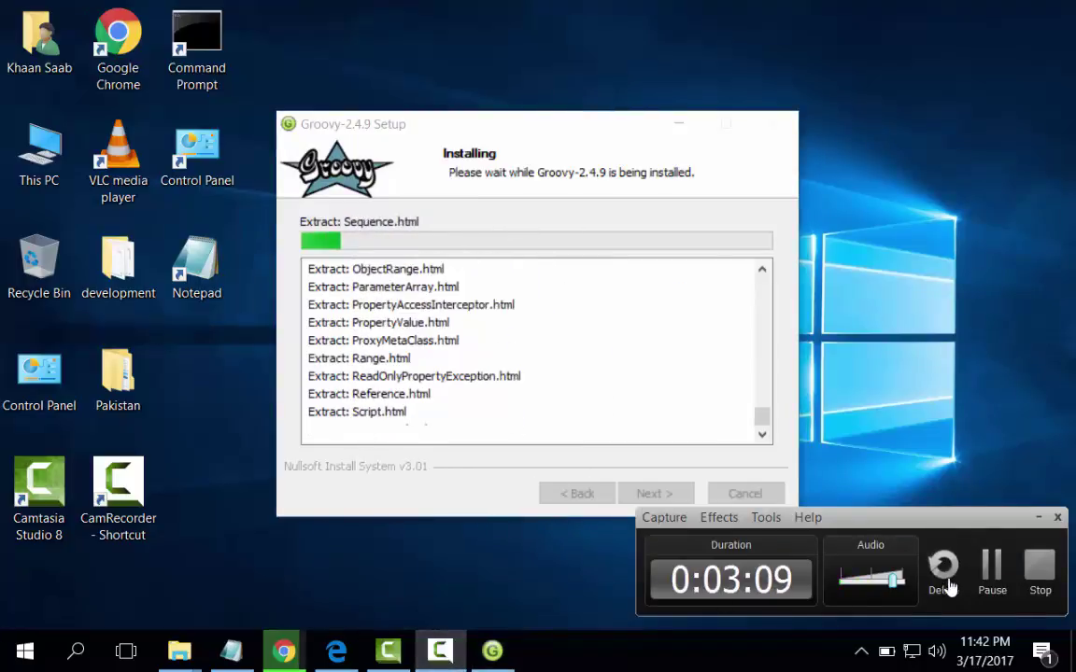
left_click(988, 579)
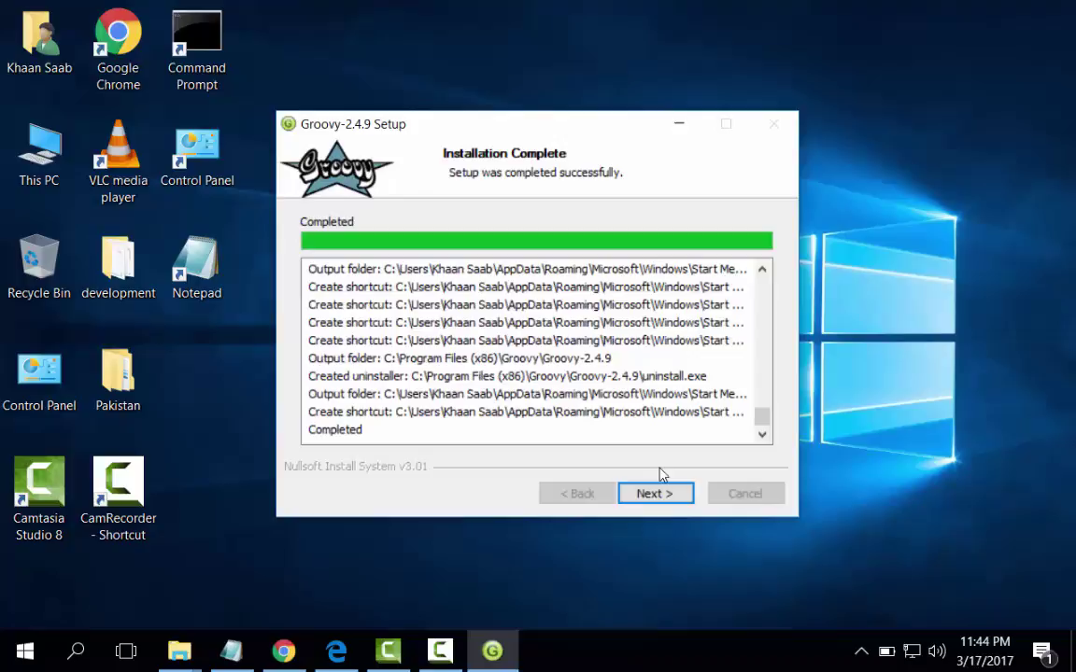
- Continue the setup, keeping the GROOVY_HOME, path and system environment options as well as the file association and PATHEXT options enabled
left_click(661, 493)
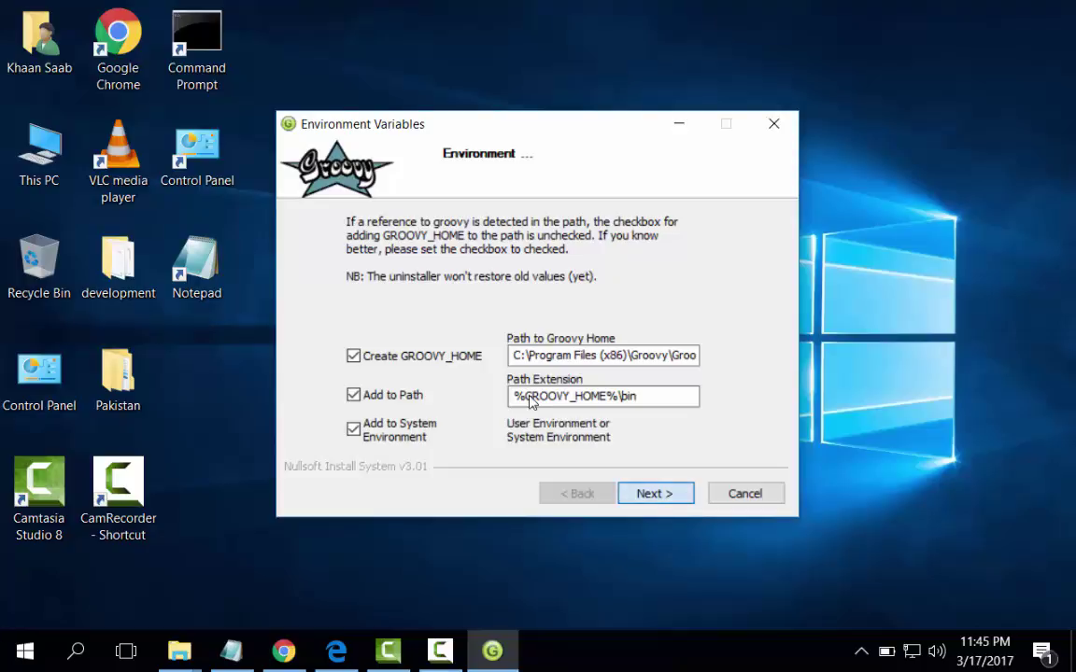
key("Return")
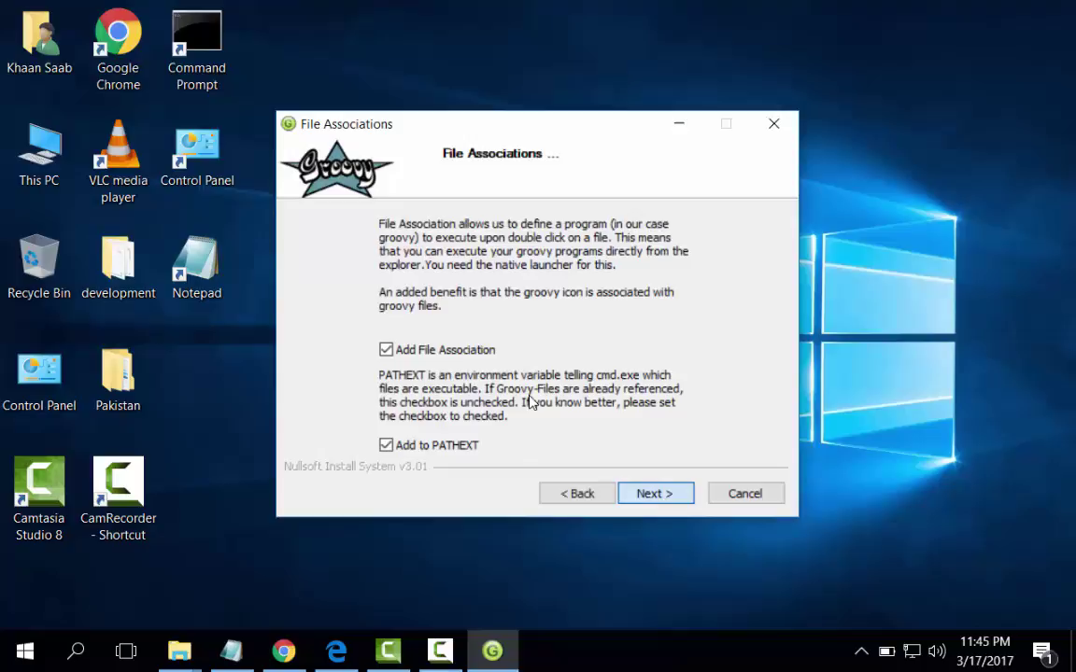
key("Return")
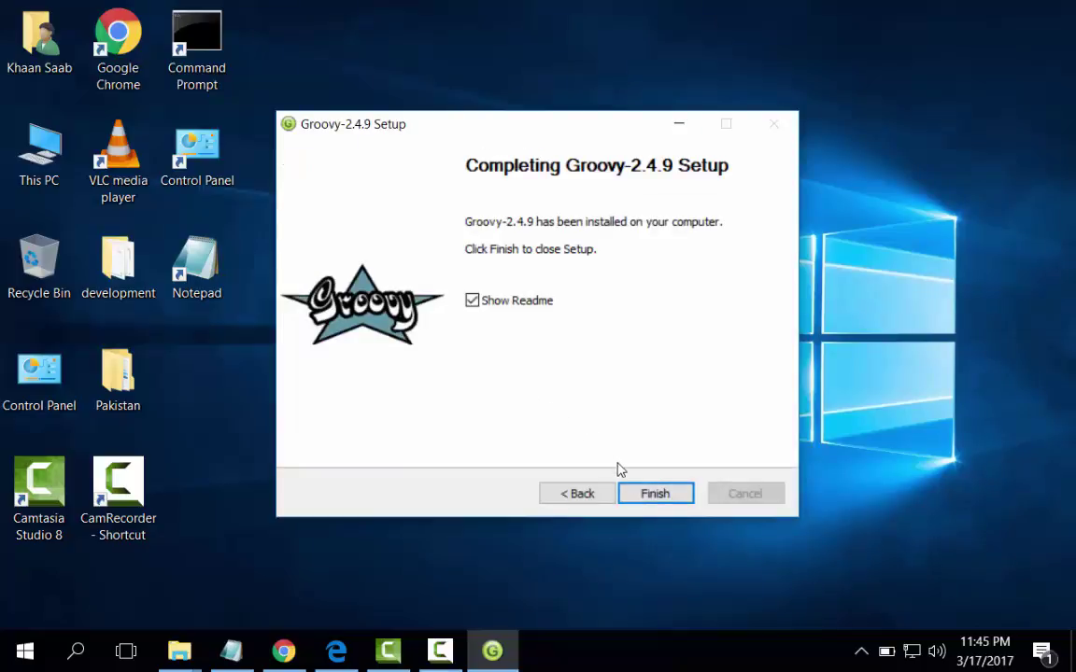
- Finish the Groovy setup with the readme shown, look through installed_versions to its end and minimize it
left_click(654, 494)
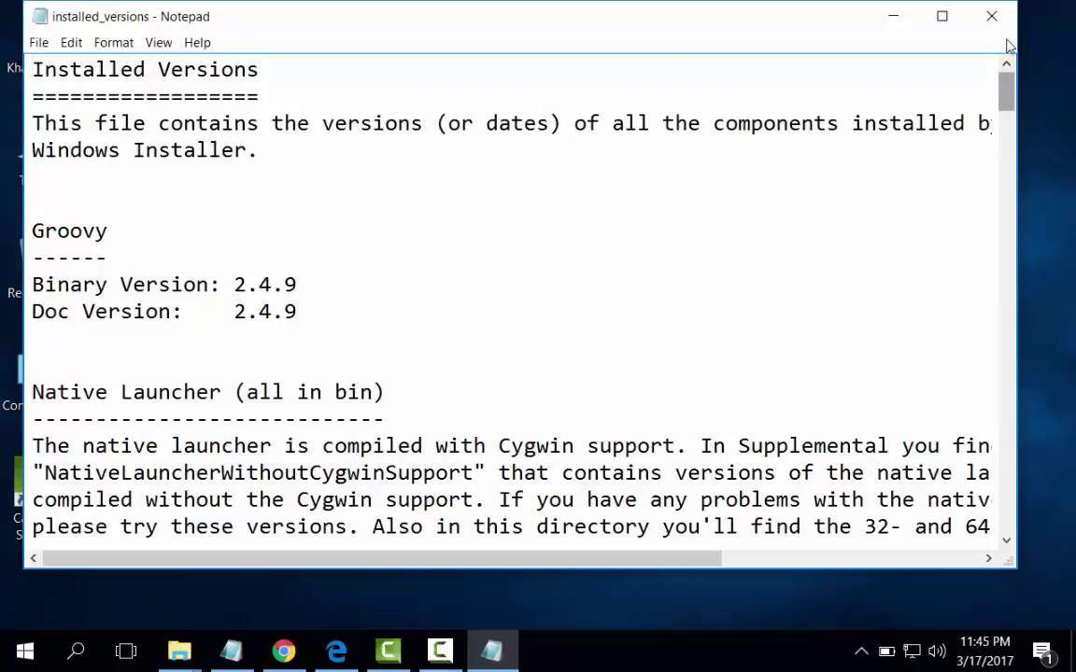
left_click_drag(1007, 83, 994, 537)
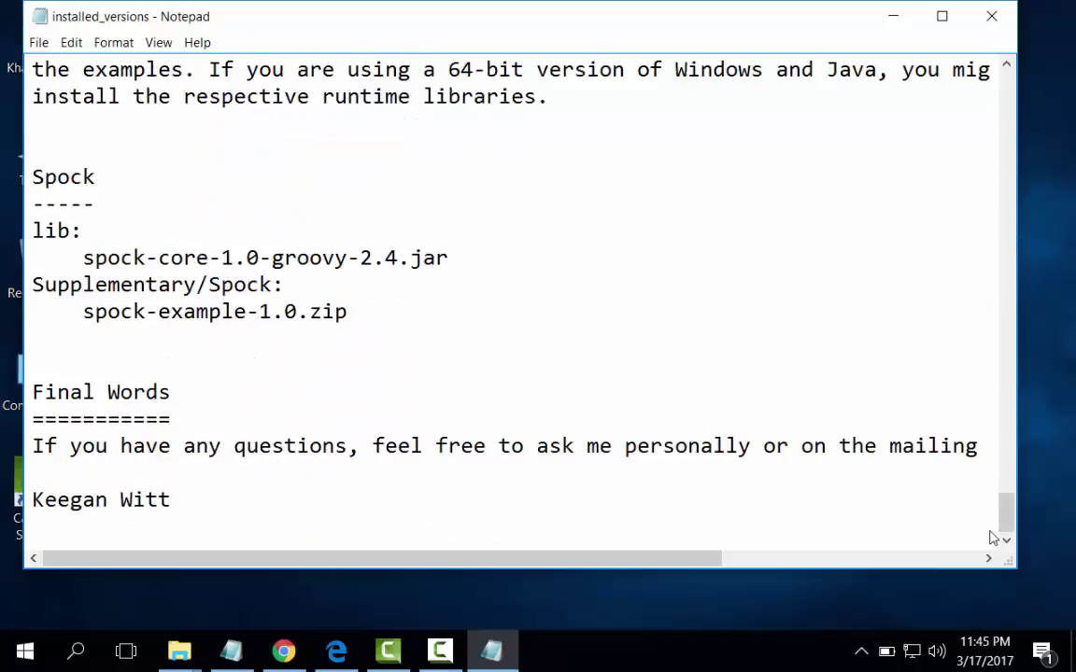
left_click(892, 17)
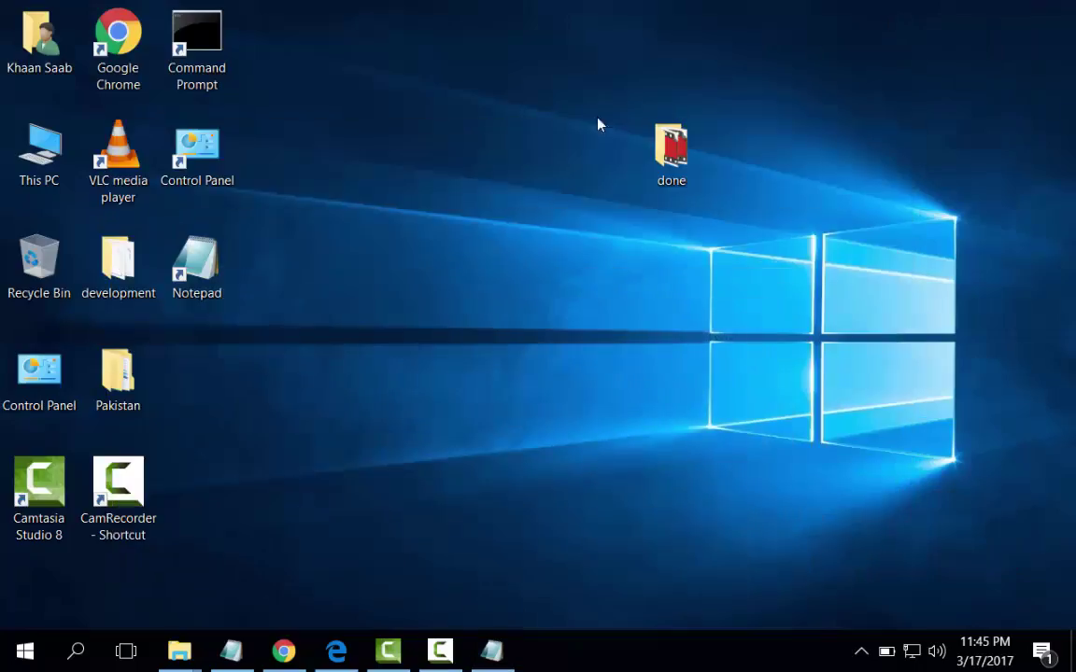
- Check Groovy in a Command Prompt by running groovy -v and groovysh, and minimize the window
double_click(208, 32)
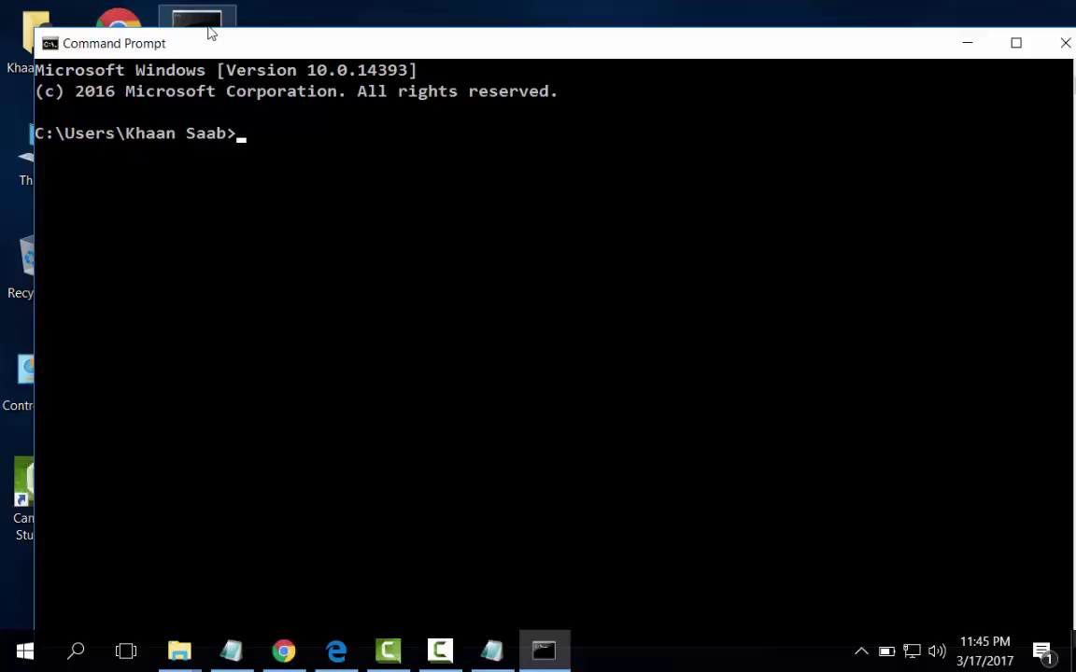
type("groovy -v")
key("Return")
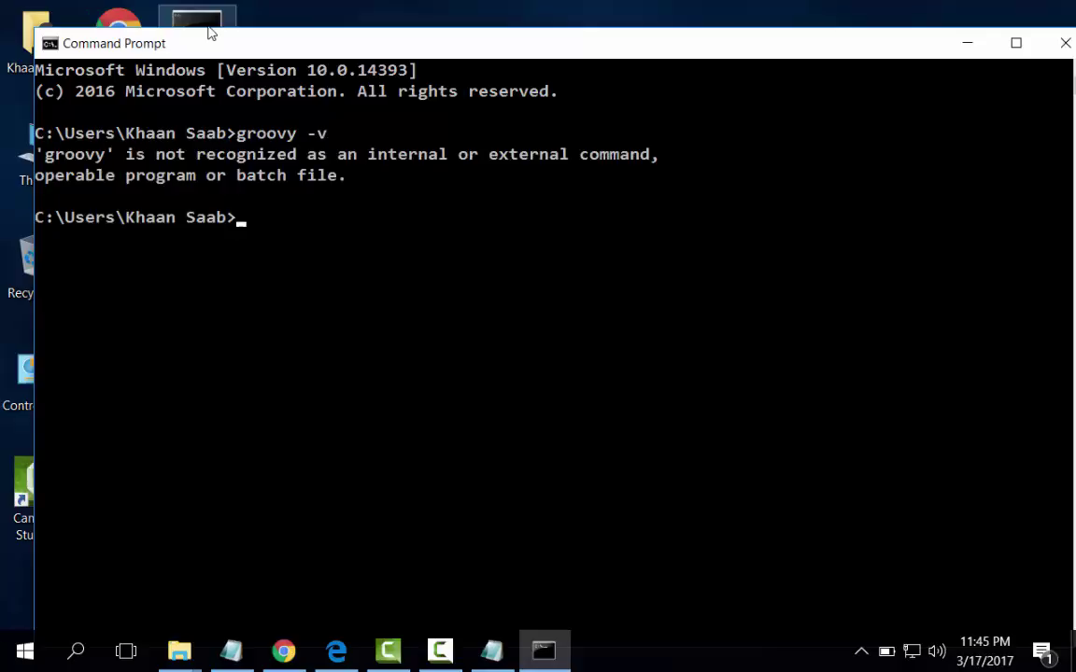
type("groovysh")
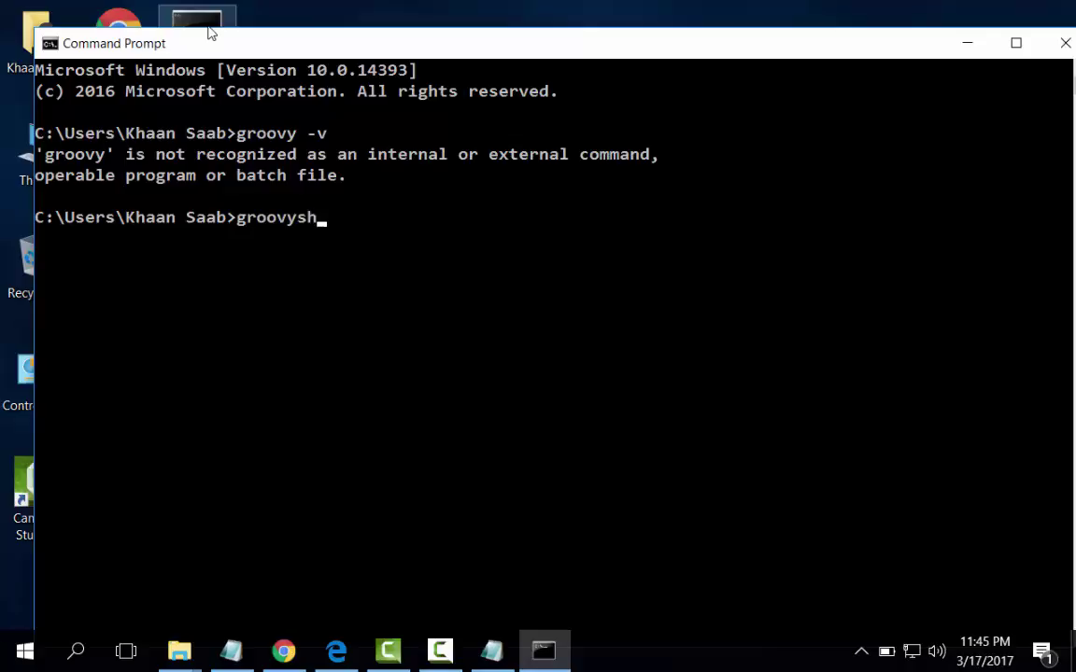
key("Return")
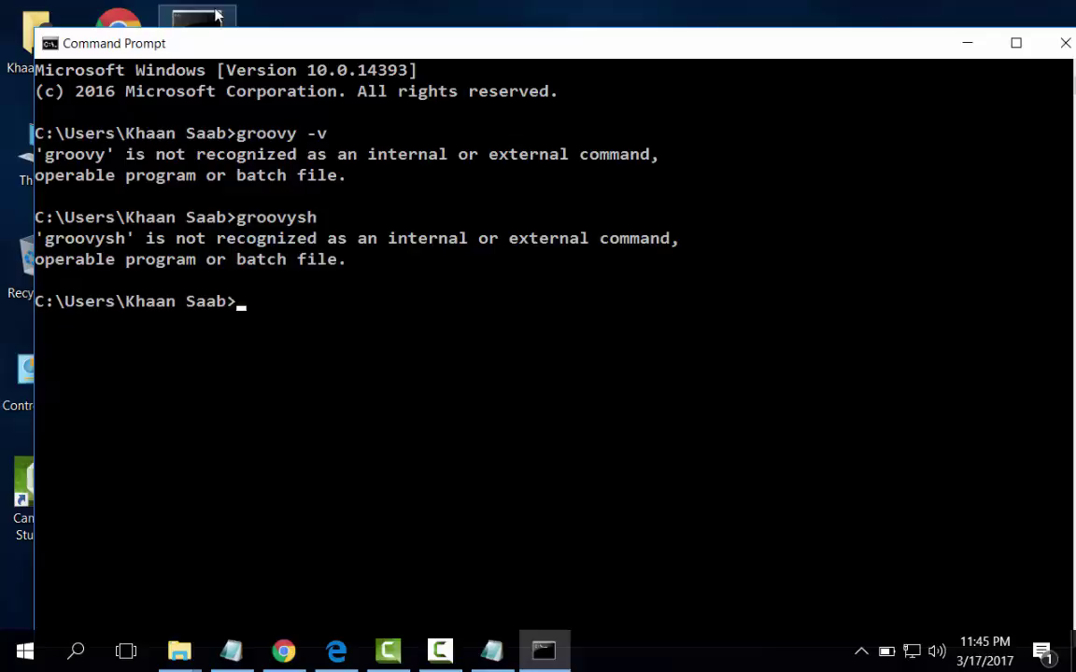
left_click(967, 46)
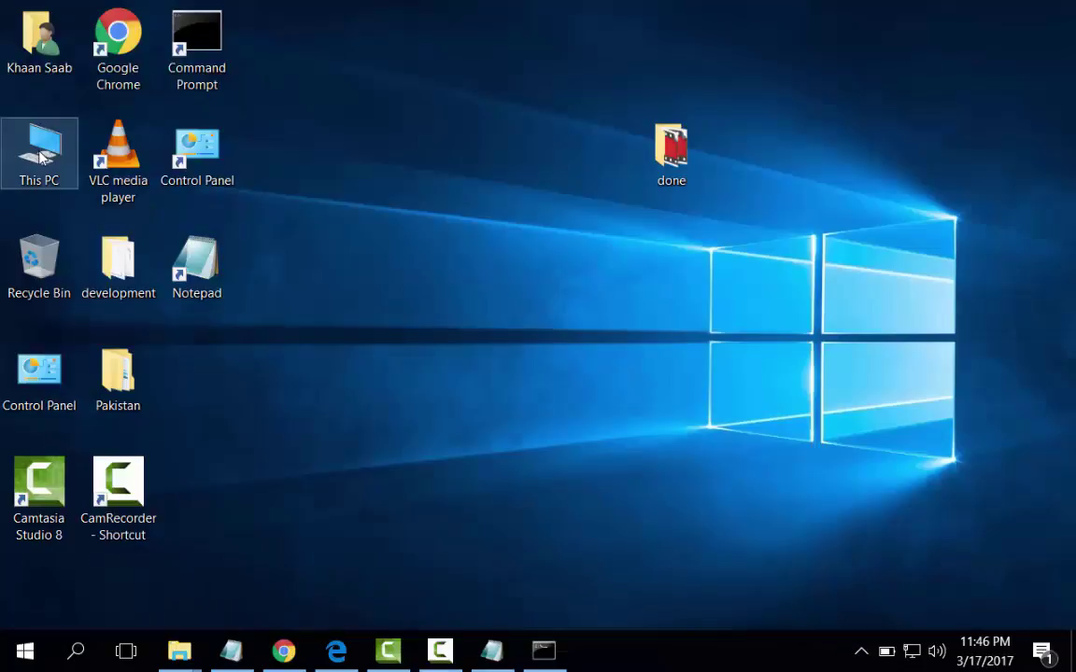
- Open Local Disk (C:) from This PC
double_click(45, 149)
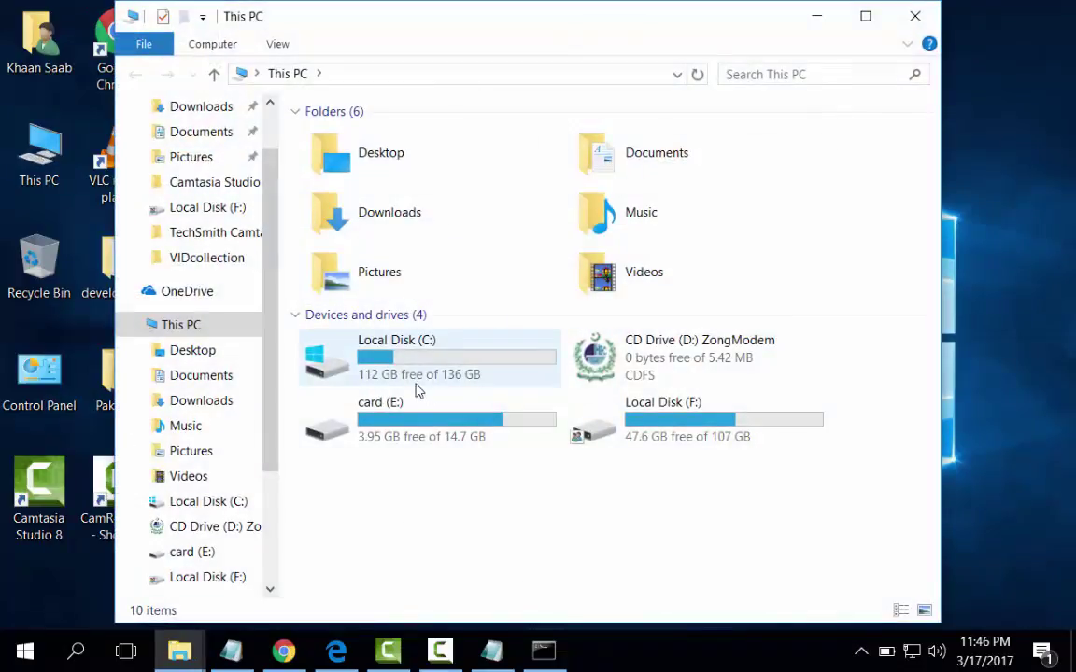
double_click(353, 331)
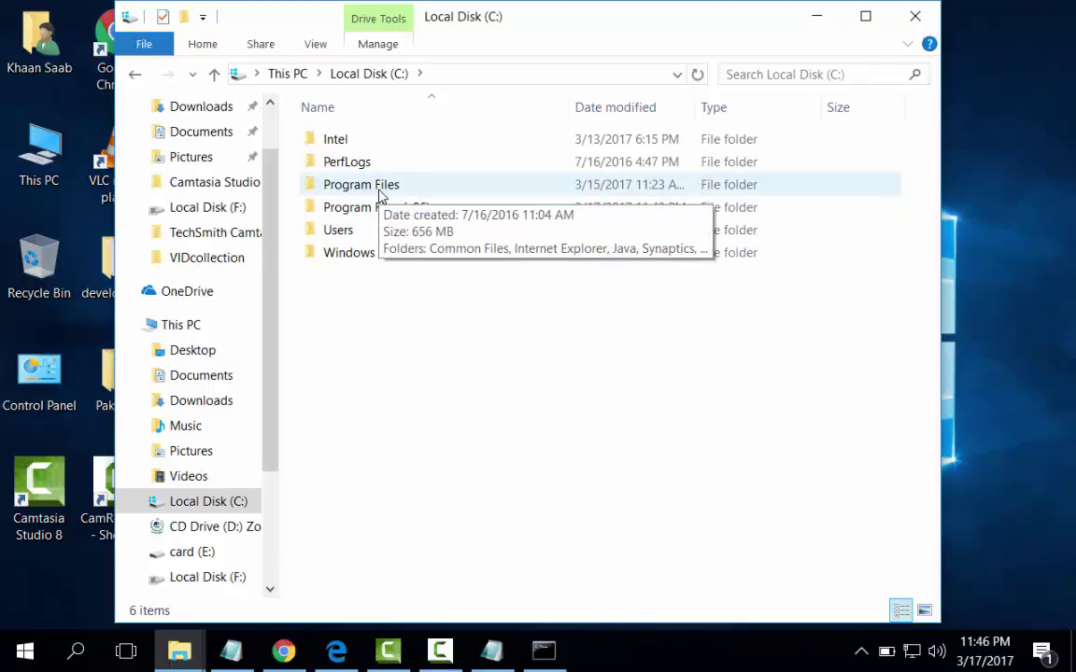
left_click(549, 654)
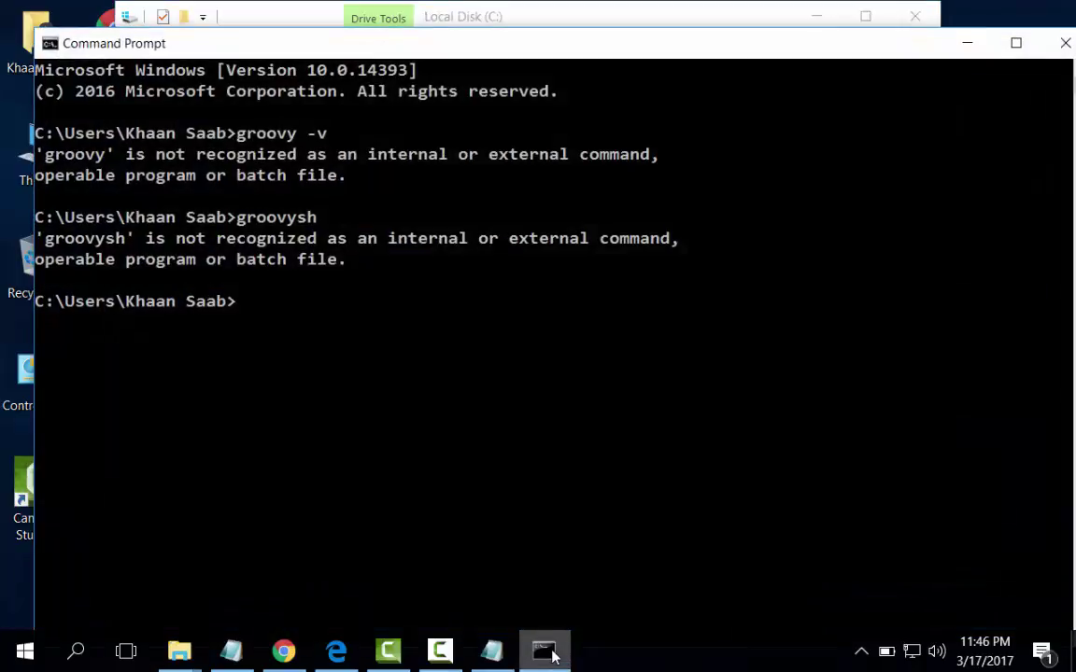
left_click(970, 44)
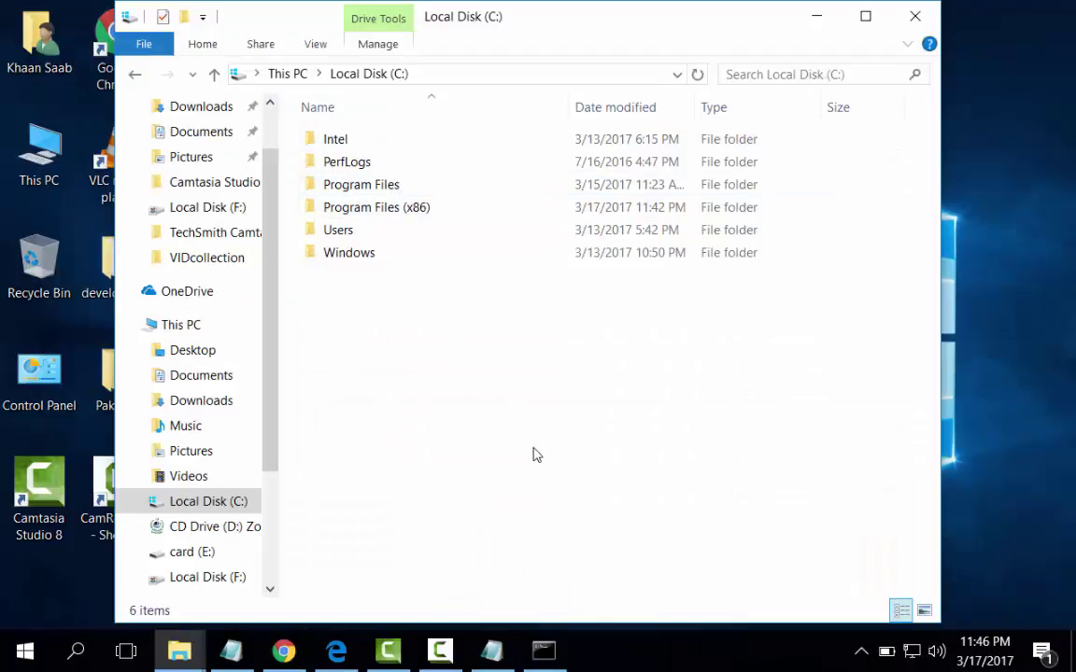
left_click(440, 651)
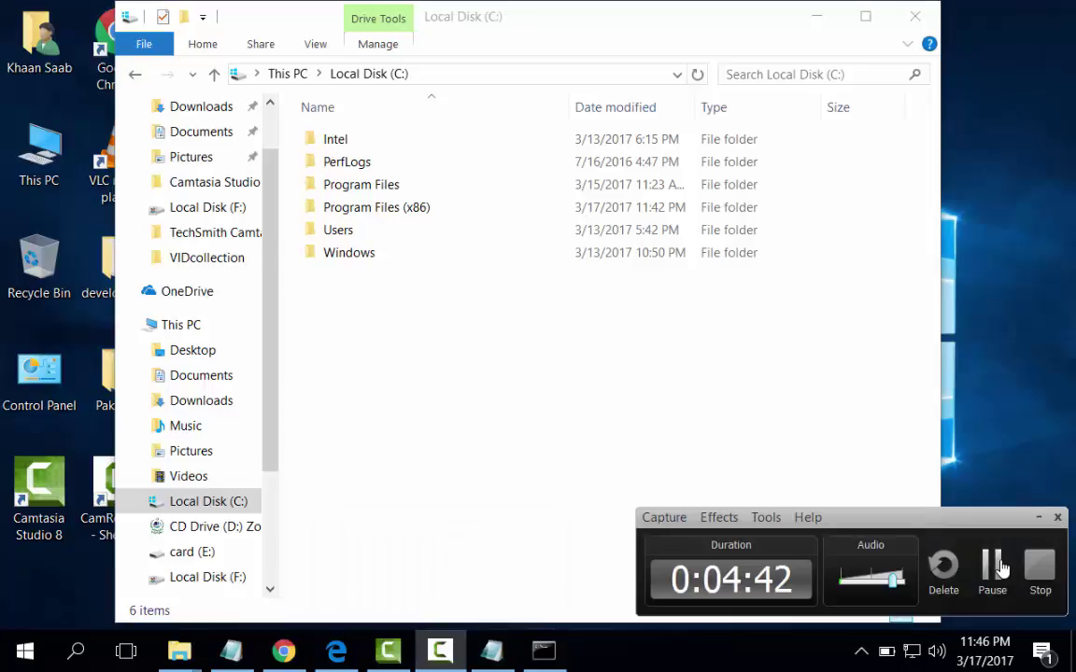
left_click(992, 565)
left_click(991, 565)
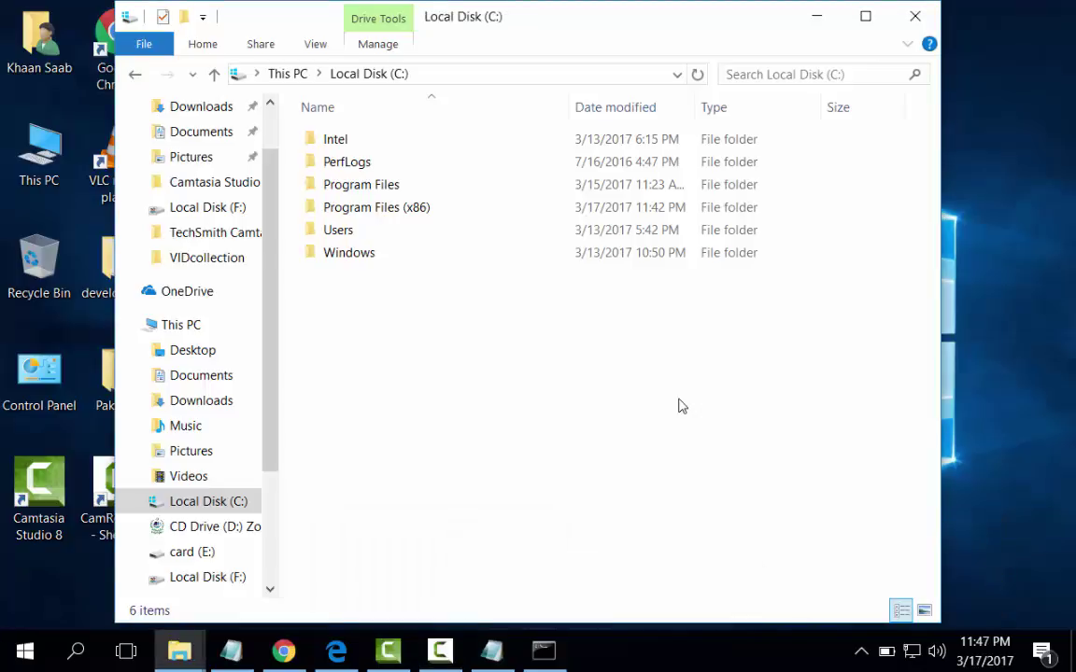
double_click(377, 185)
left_click(377, 189)
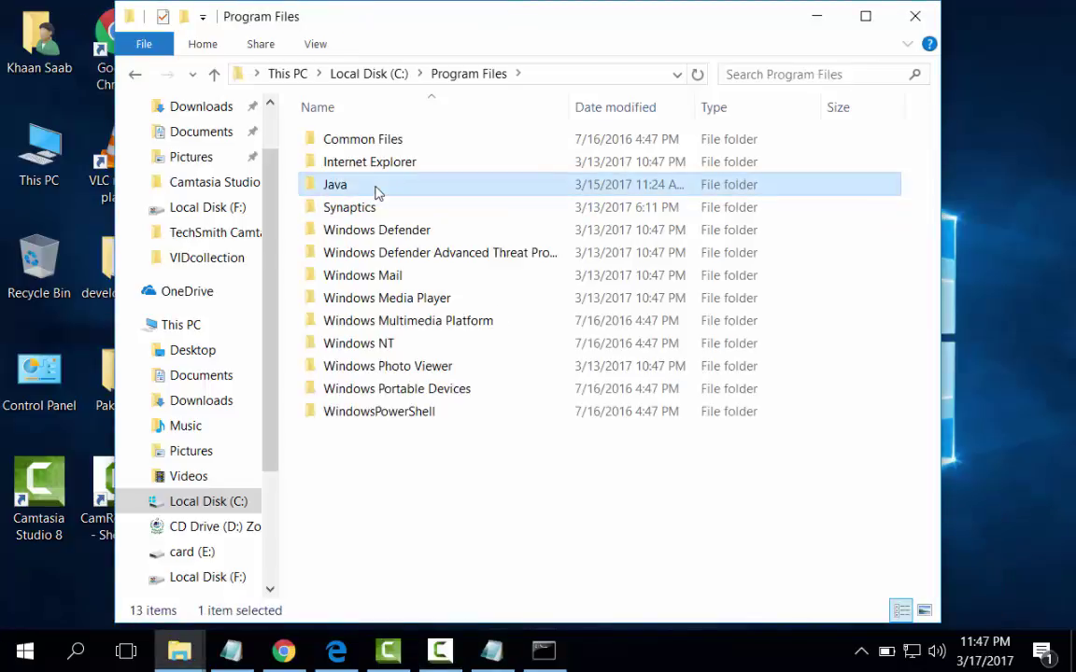
left_click(374, 75)
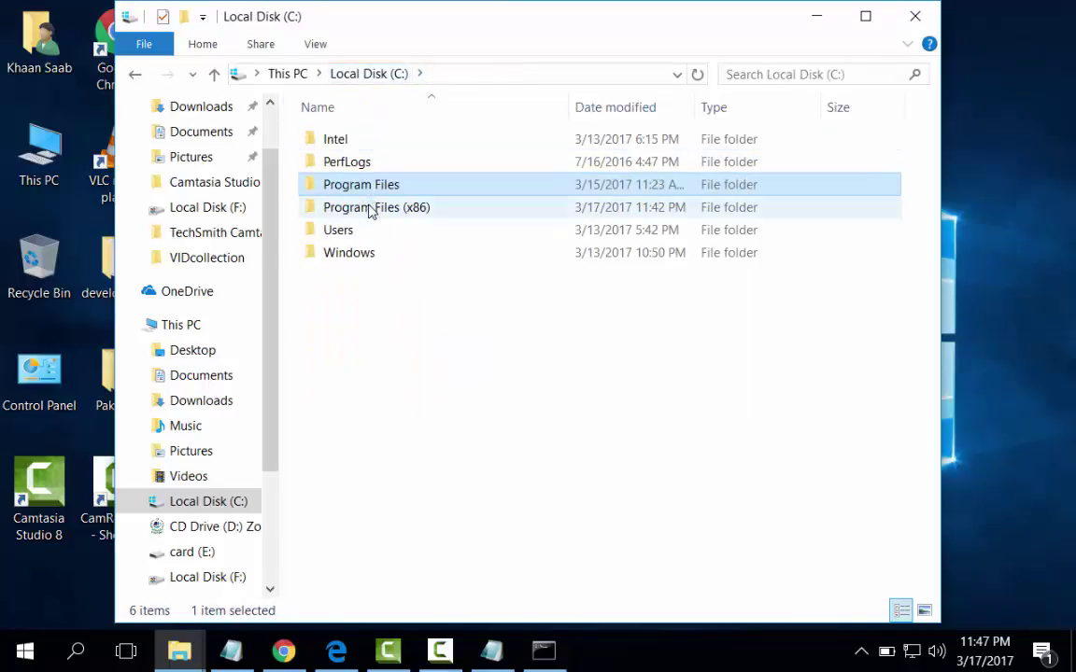
- Browse to the bin folder of Groovy-2.4.9 under Program Files (x86), copy its address and minimize the folder window
double_click(371, 213)
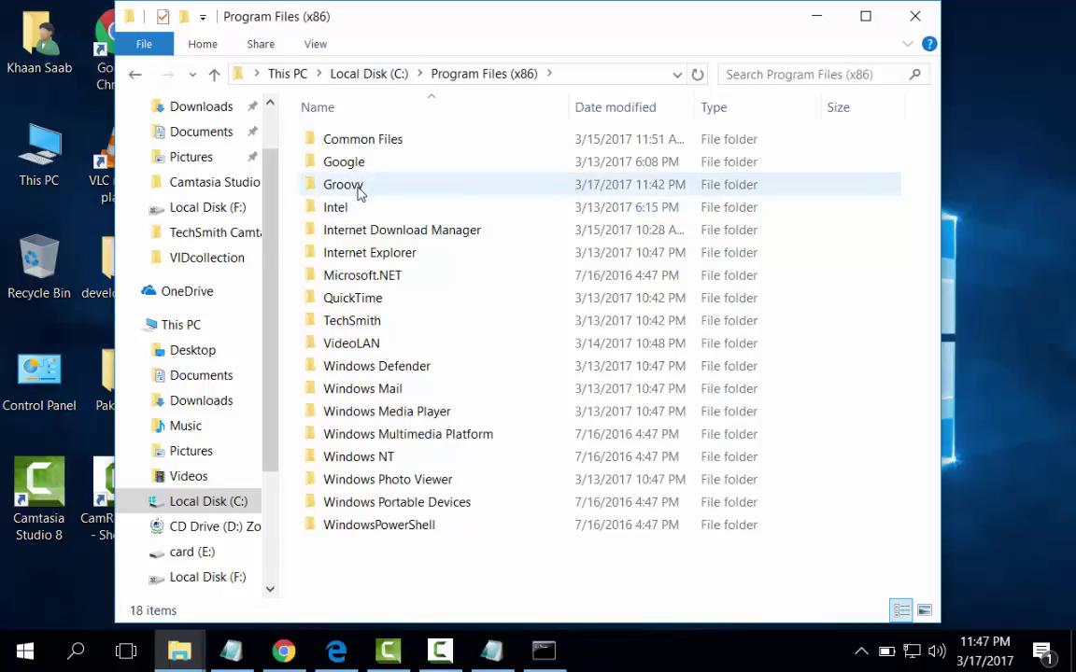
double_click(361, 187)
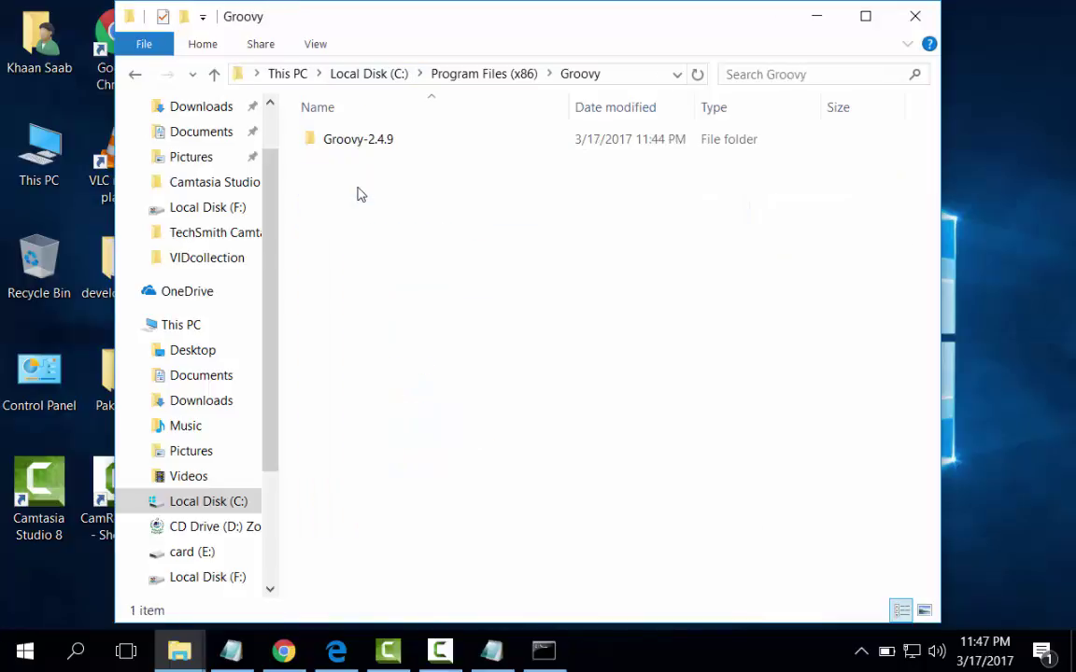
double_click(378, 141)
left_click(373, 144)
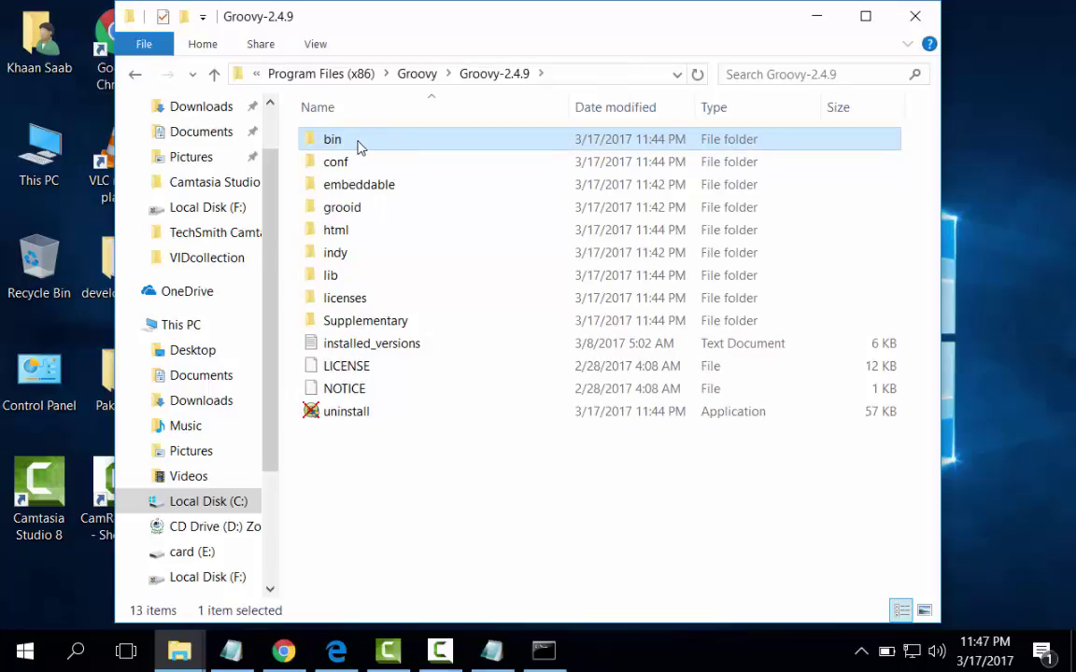
double_click(337, 142)
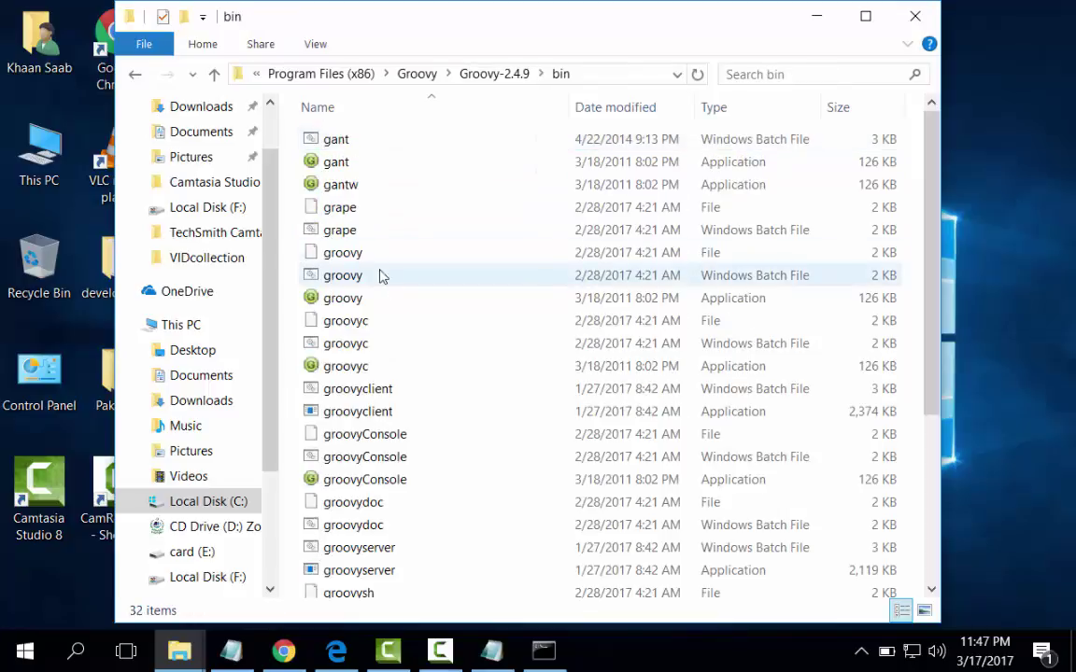
right_click(561, 77)
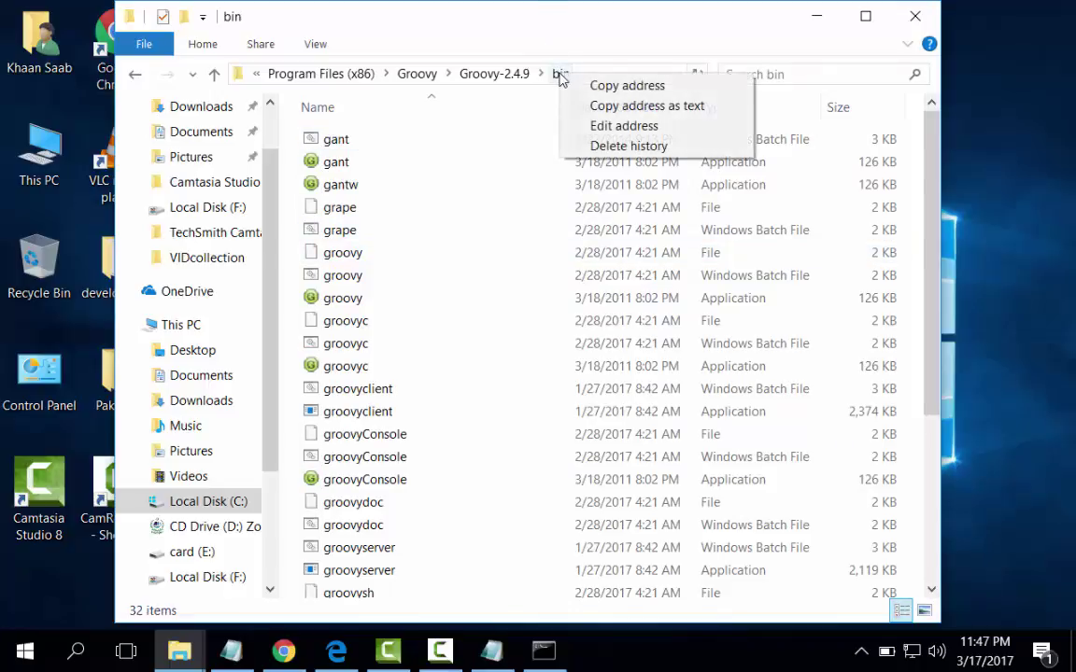
left_click(608, 87)
left_click(814, 21)
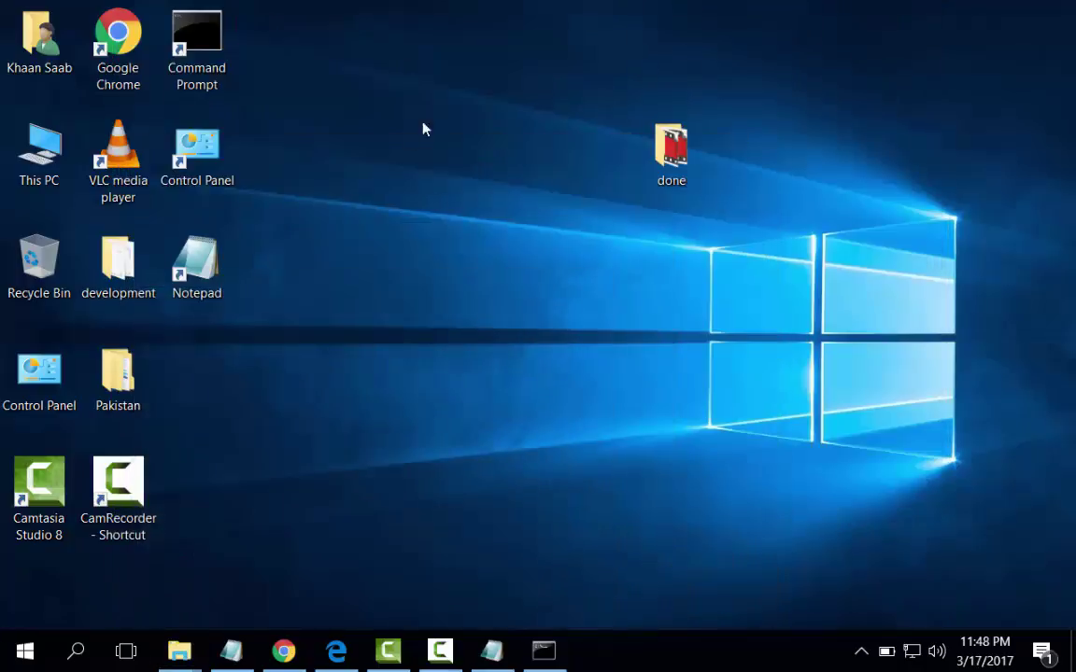
- Open the Environment Variables through the advanced system settings in This PC's properties
right_click(40, 145)
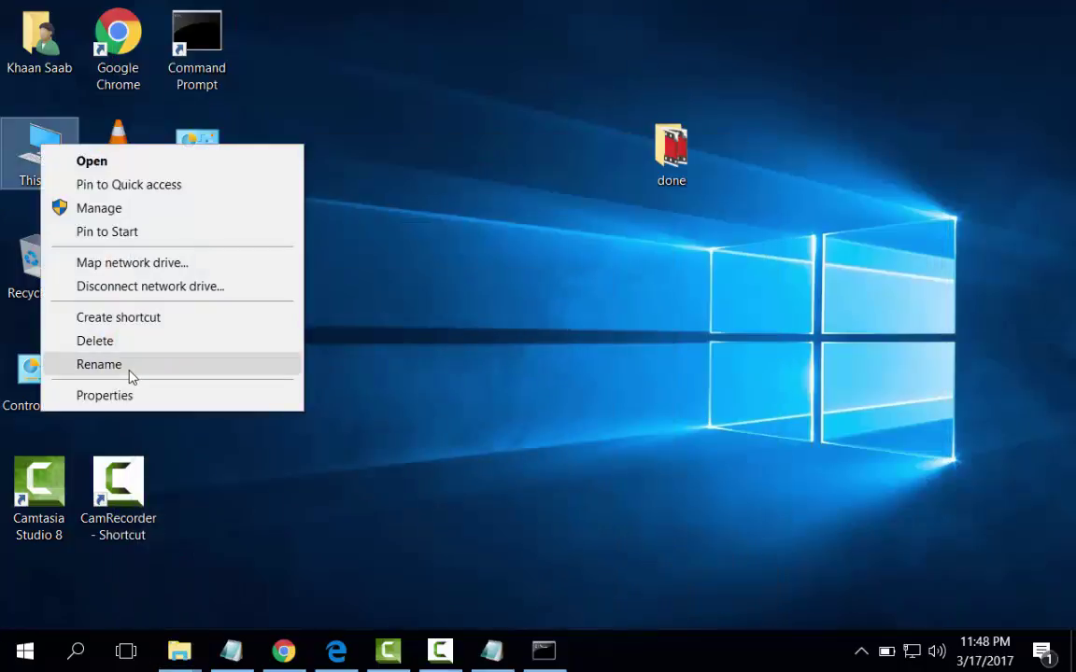
left_click(104, 396)
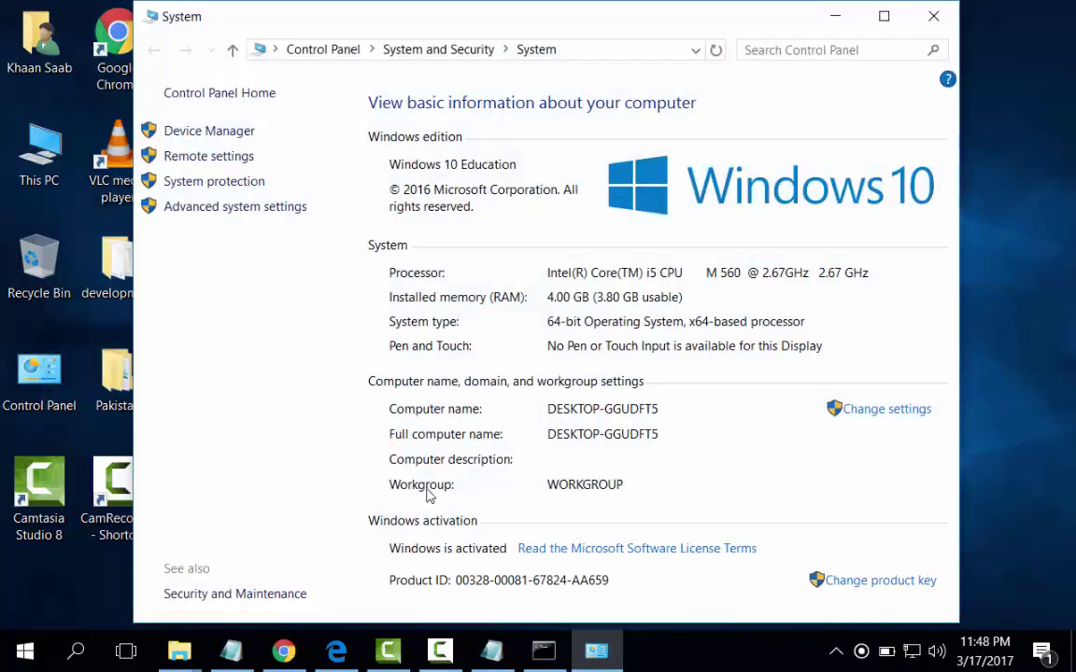
left_click(284, 210)
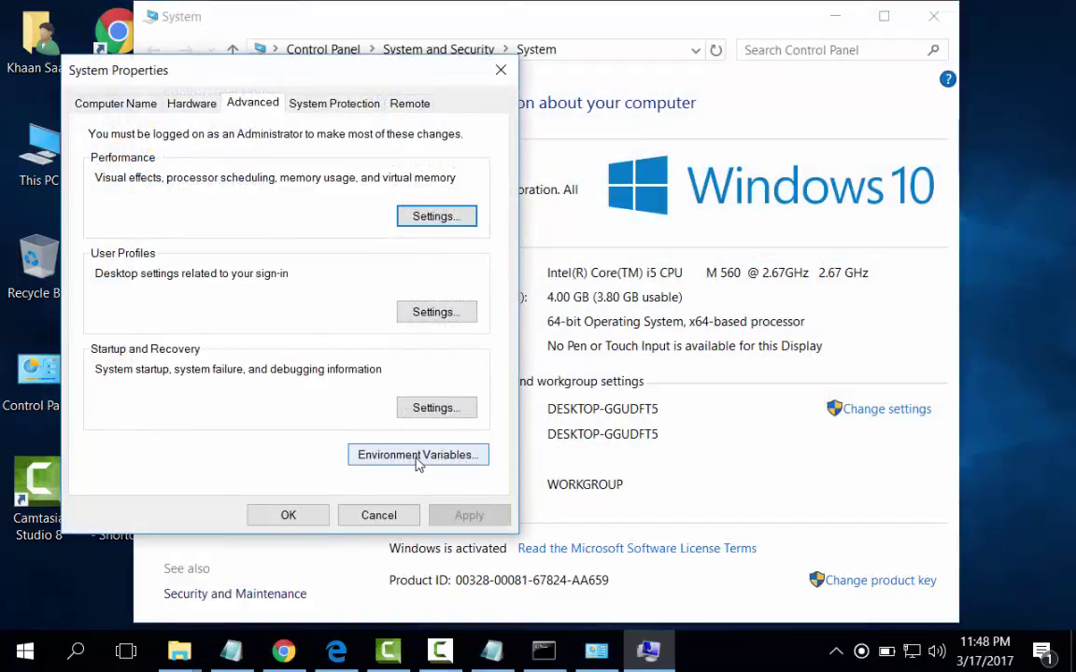
left_click(417, 459)
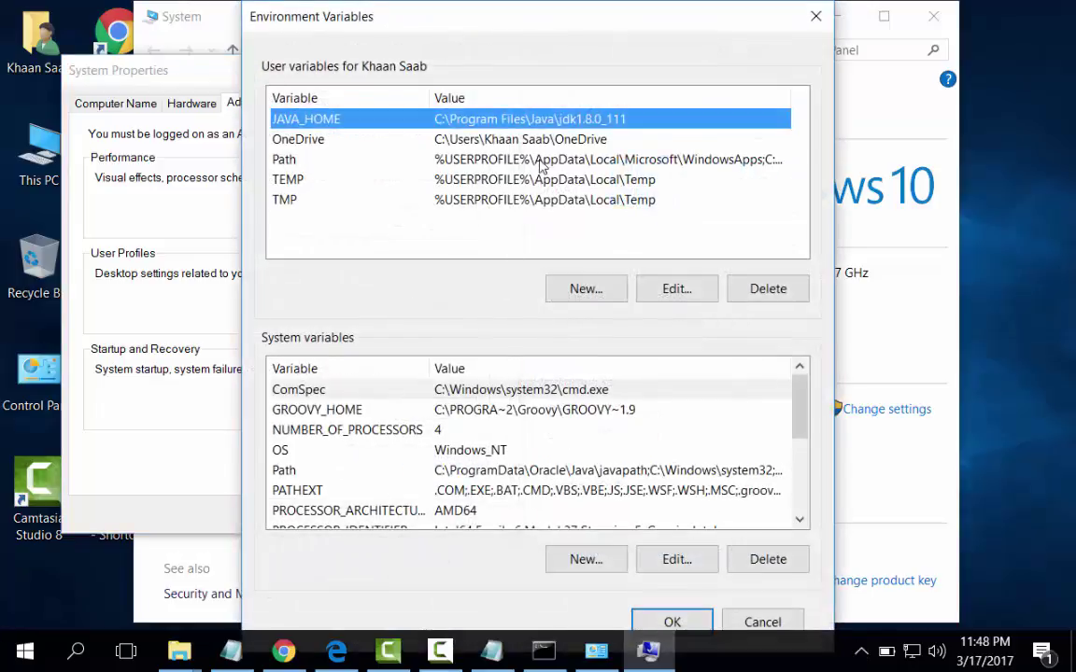
- Add the copied C:\Program Files (x86)\Groovy\Groovy-2.4.9\bin as a new entry in the Path user variable
left_click(550, 160)
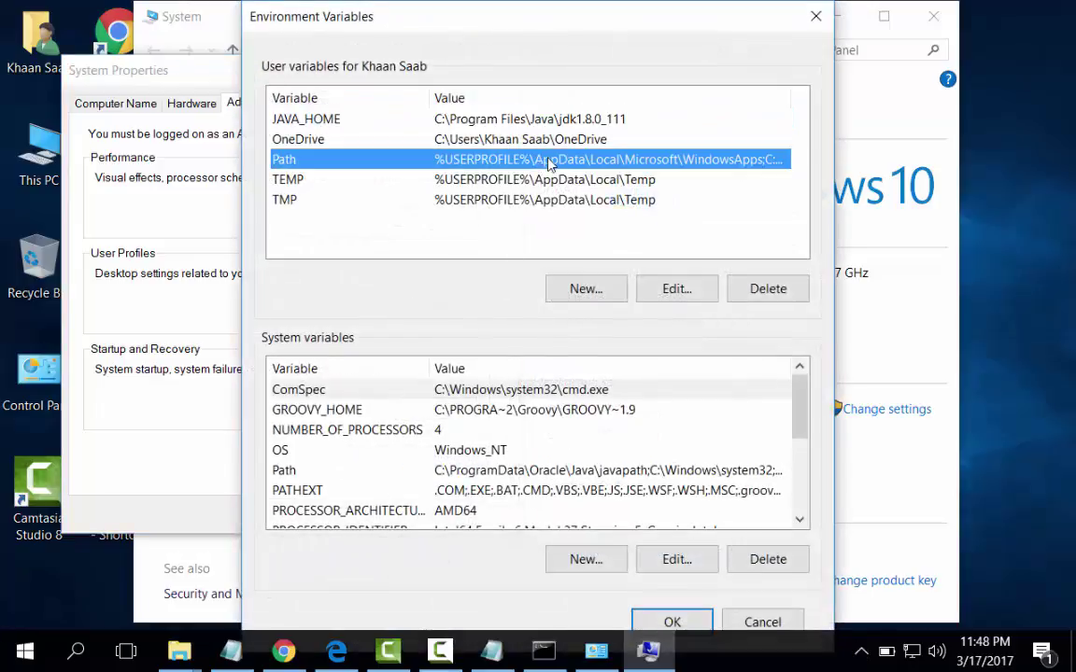
left_click(677, 289)
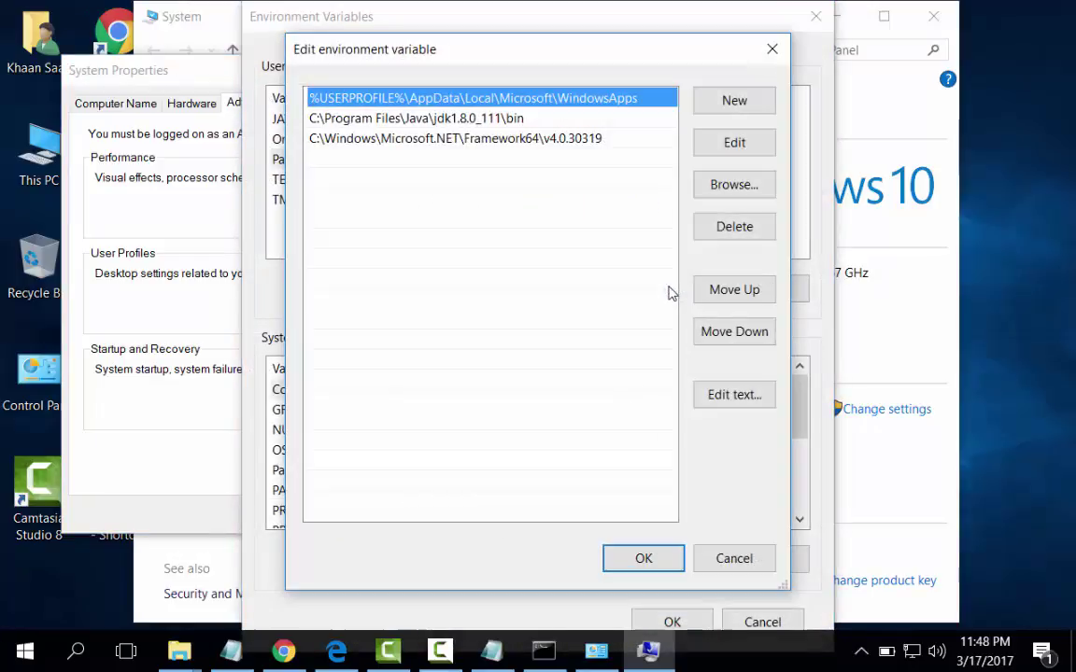
left_click(727, 103)
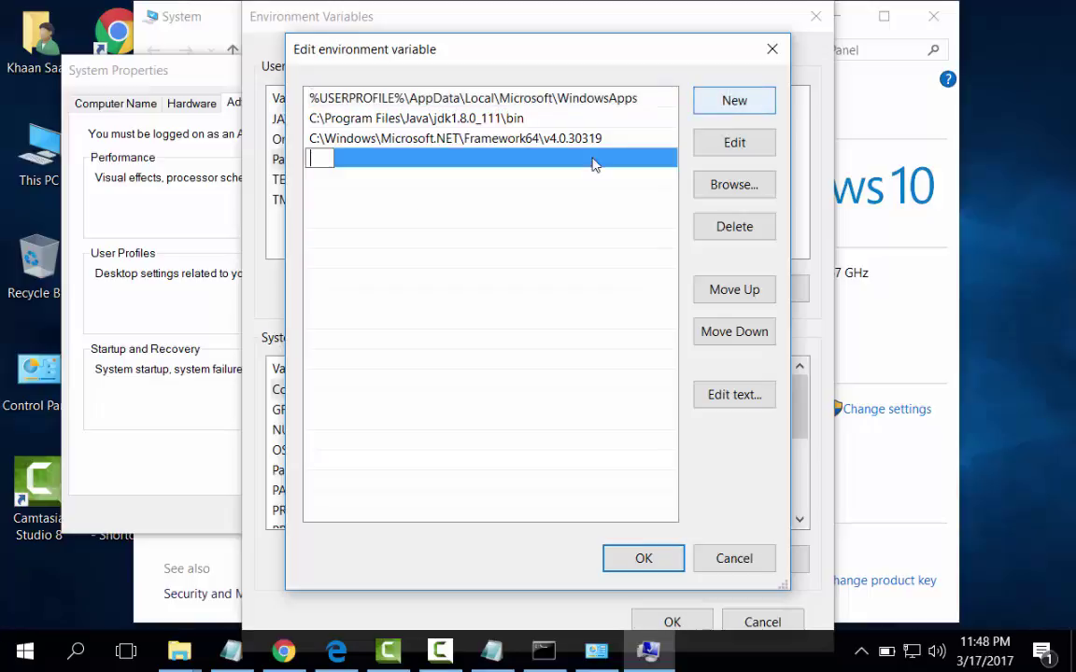
right_click(316, 160)
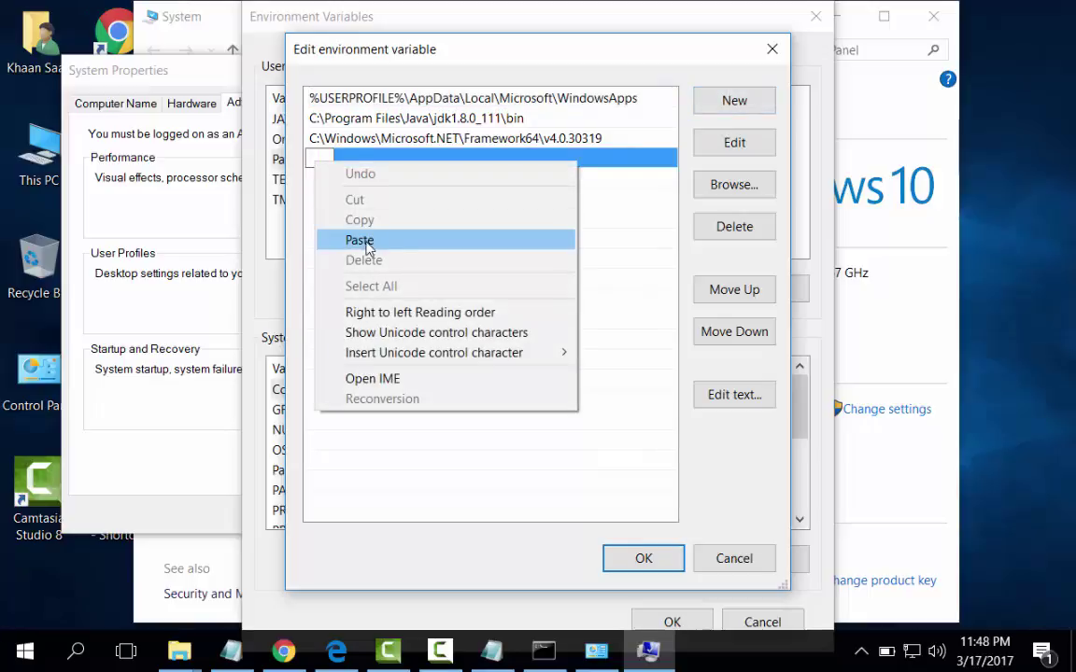
left_click(366, 239)
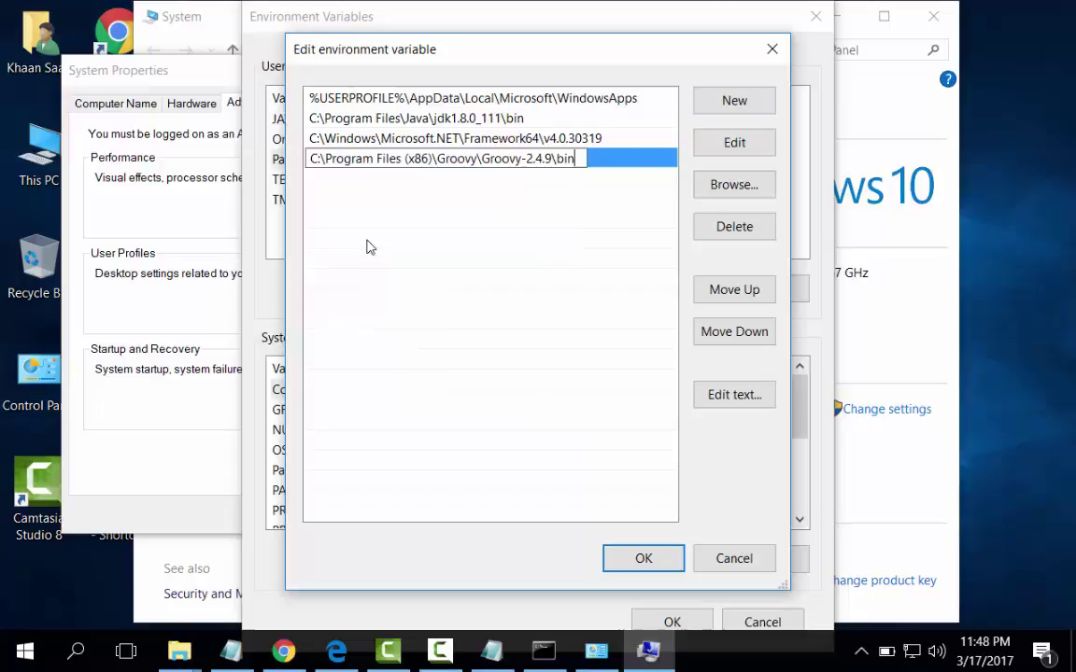
left_click(643, 559)
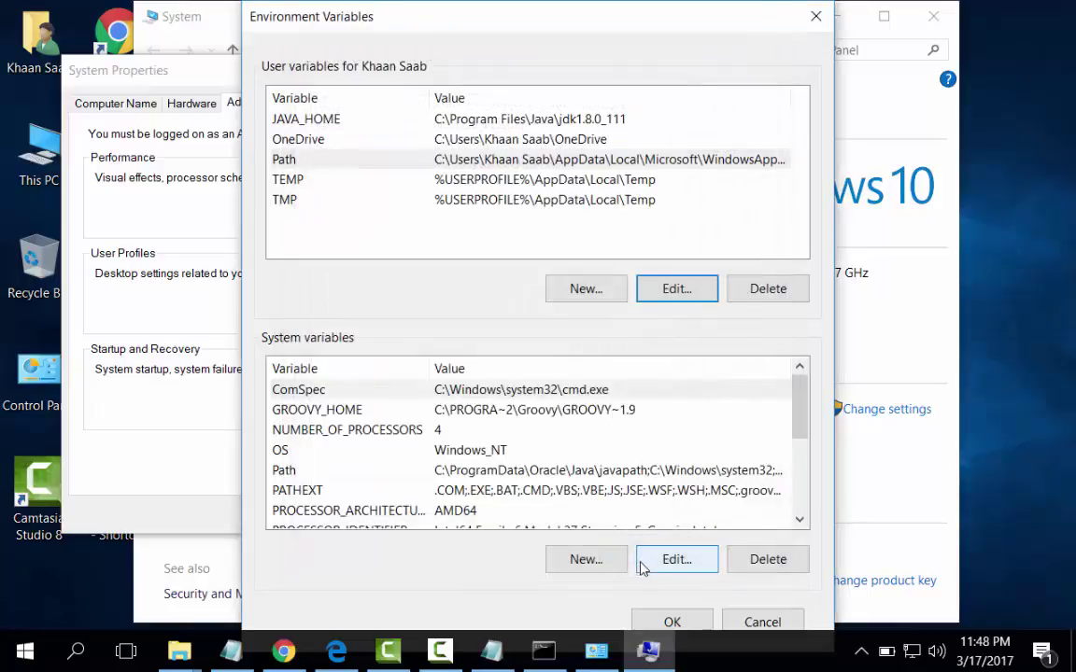
- Save the environment variables, minimize the System window and accept System Properties
left_click(669, 623)
left_click(401, 299)
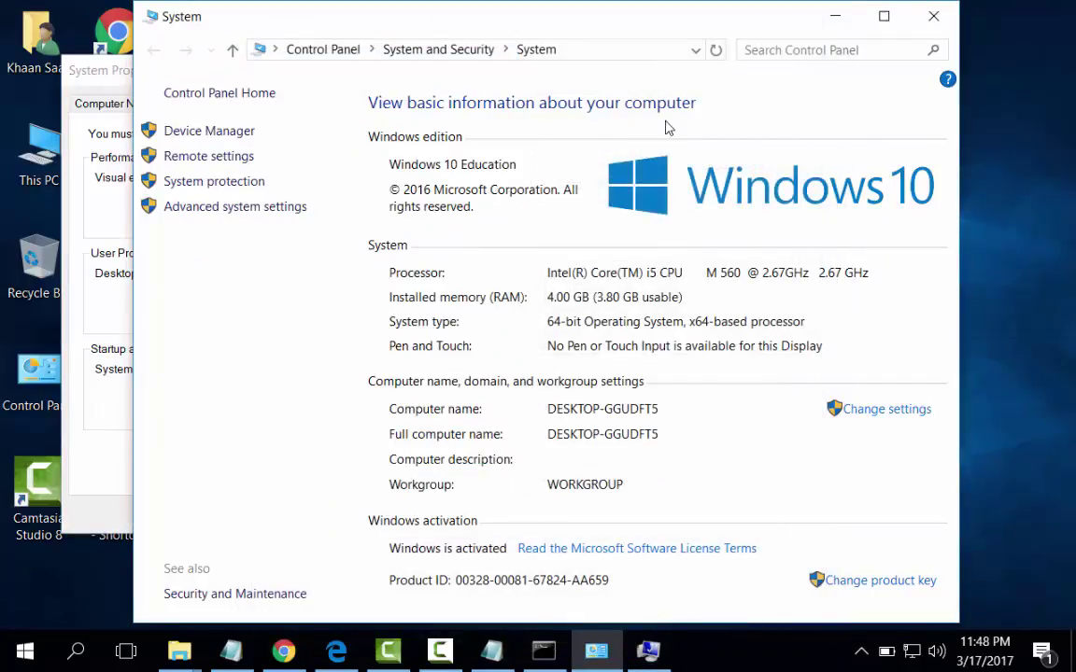
left_click(834, 16)
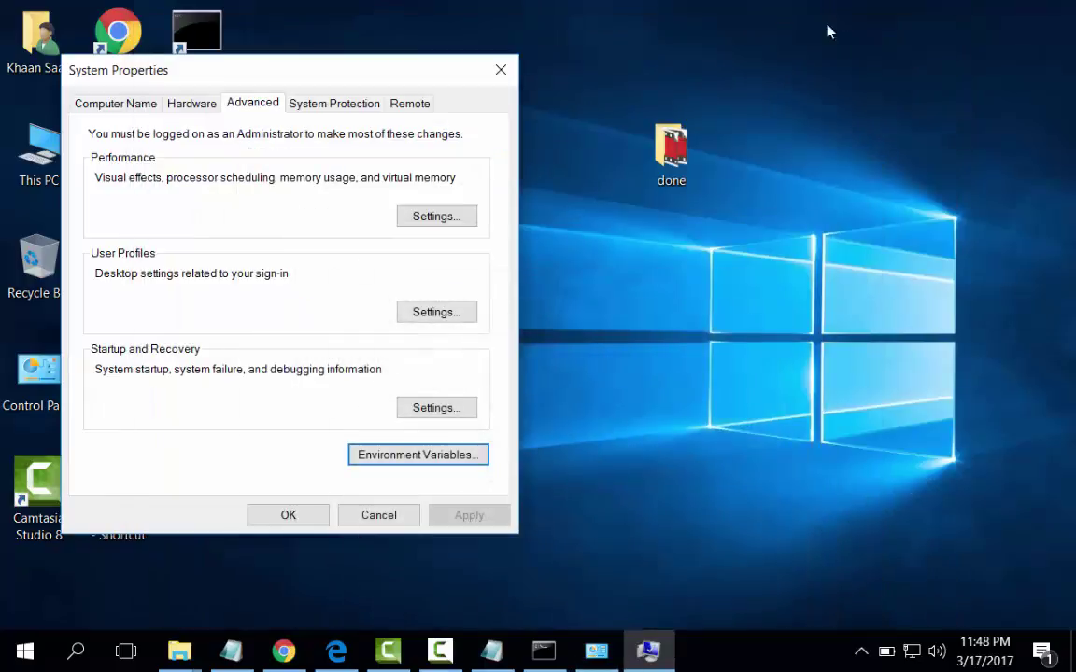
left_click(281, 519)
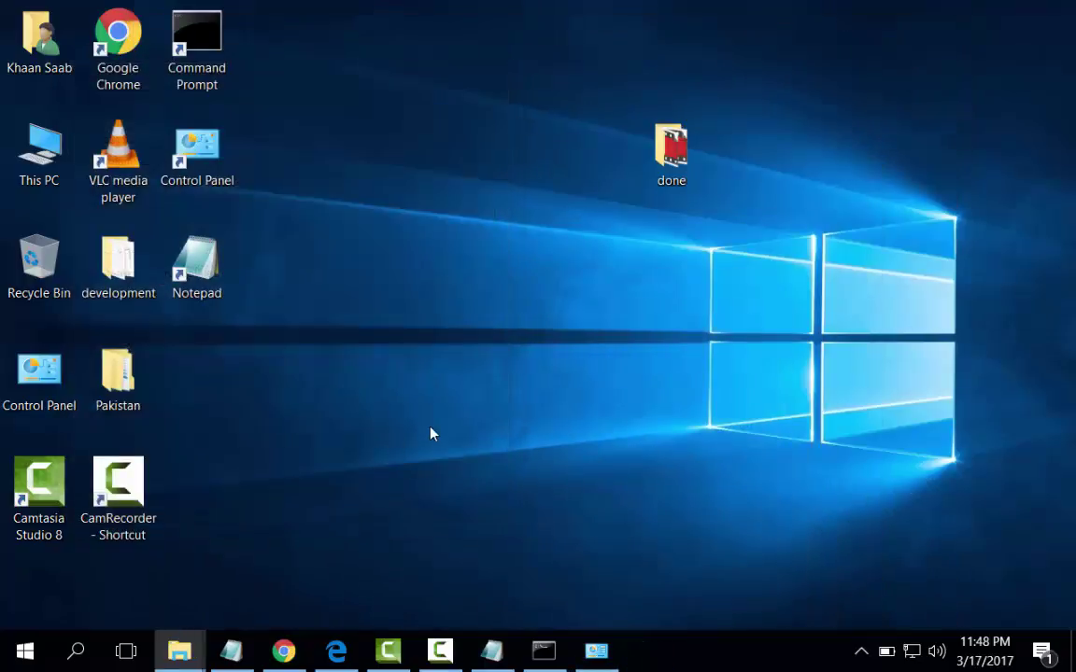
- Close the old Command Prompt window and open a fresh one
left_click(544, 651)
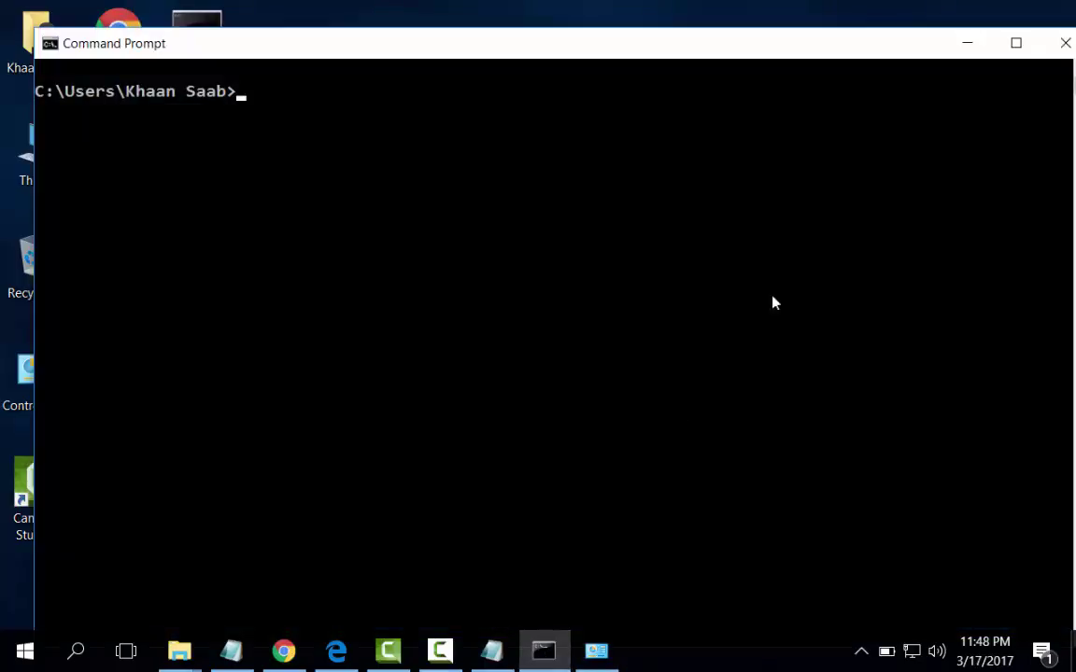
left_click(1066, 42)
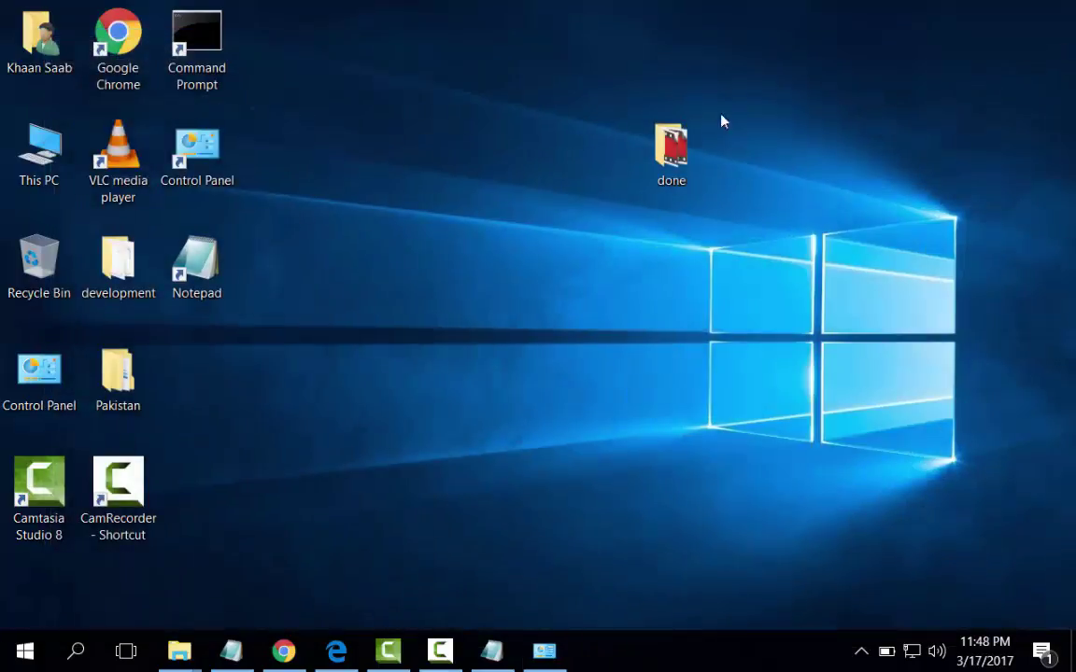
left_click(204, 35)
double_click(204, 35)
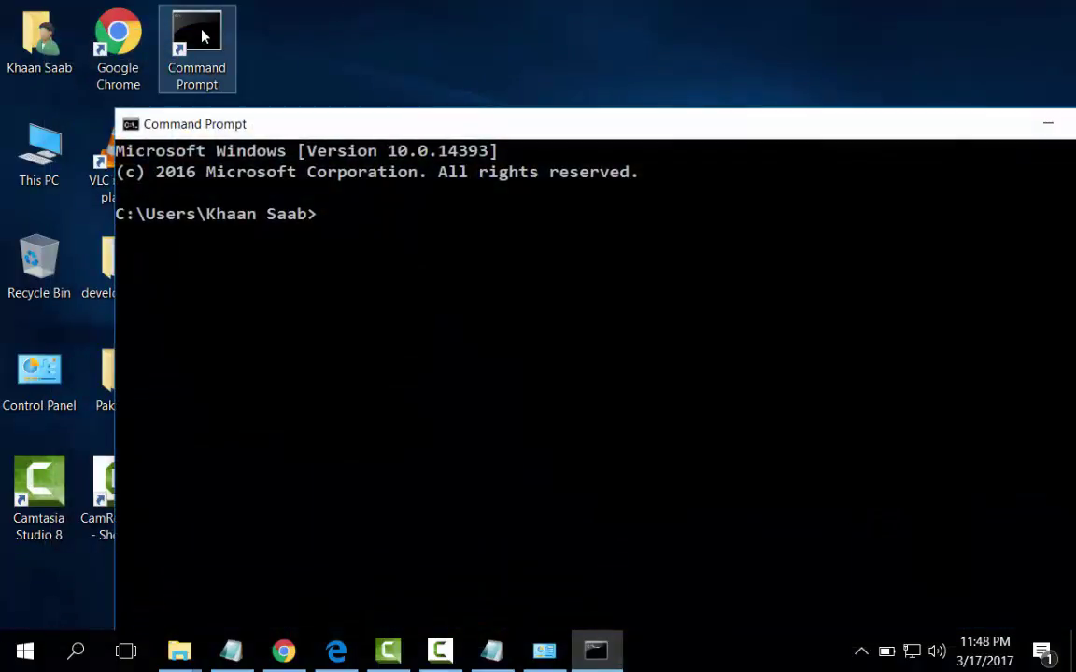
- Start the Groovy shell with the groovysh command and exit back to the command prompt
type("groovysh")
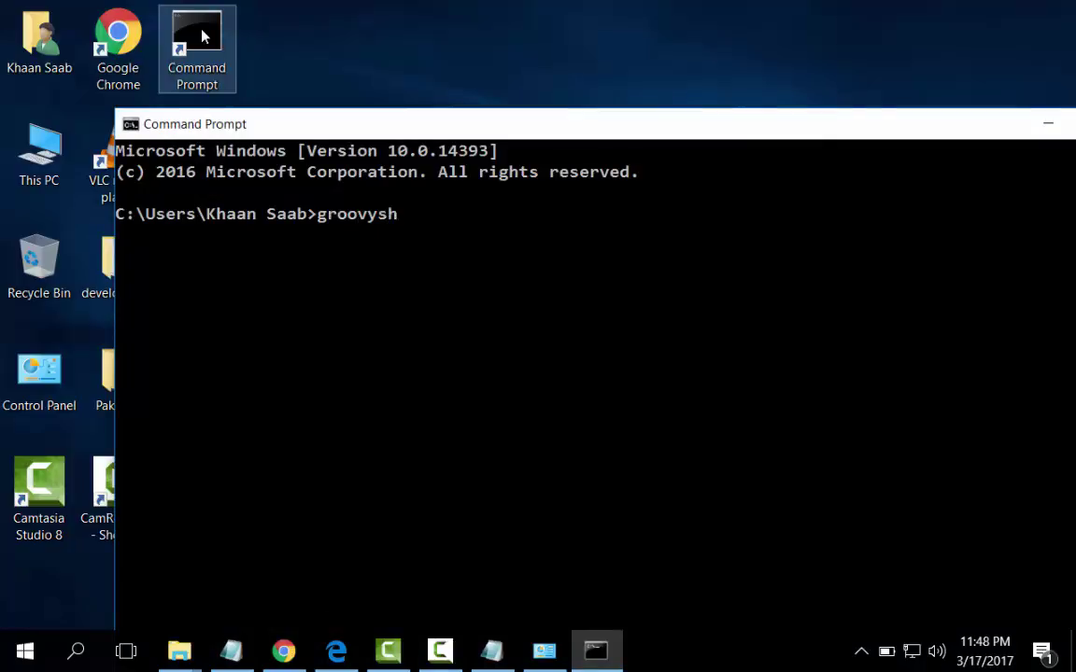
key("Return")
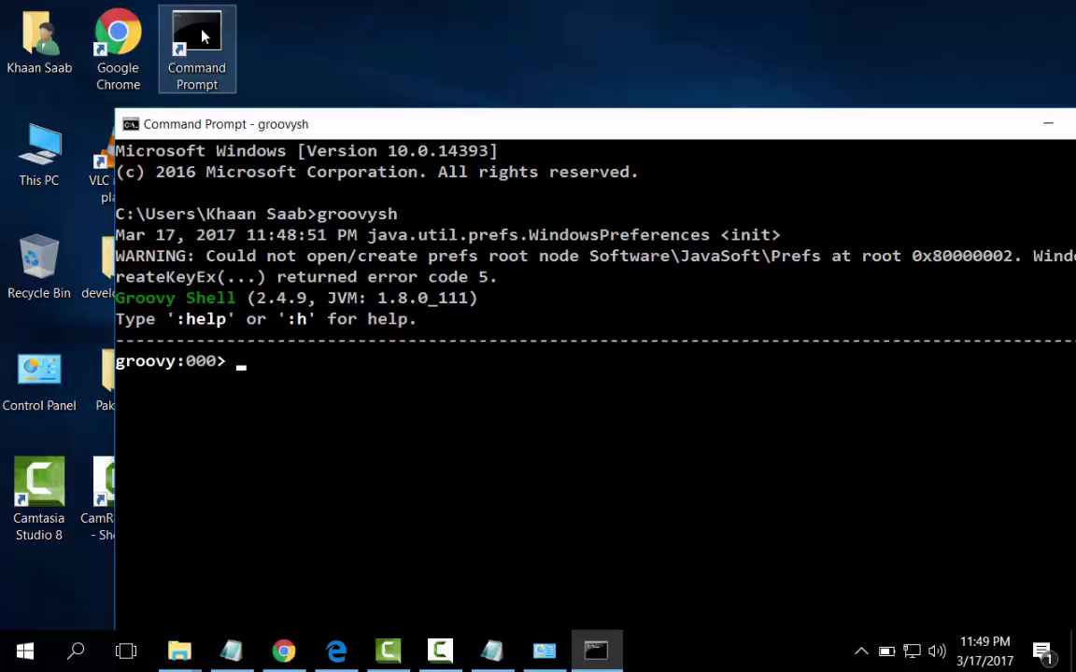
key("ctrl+c")
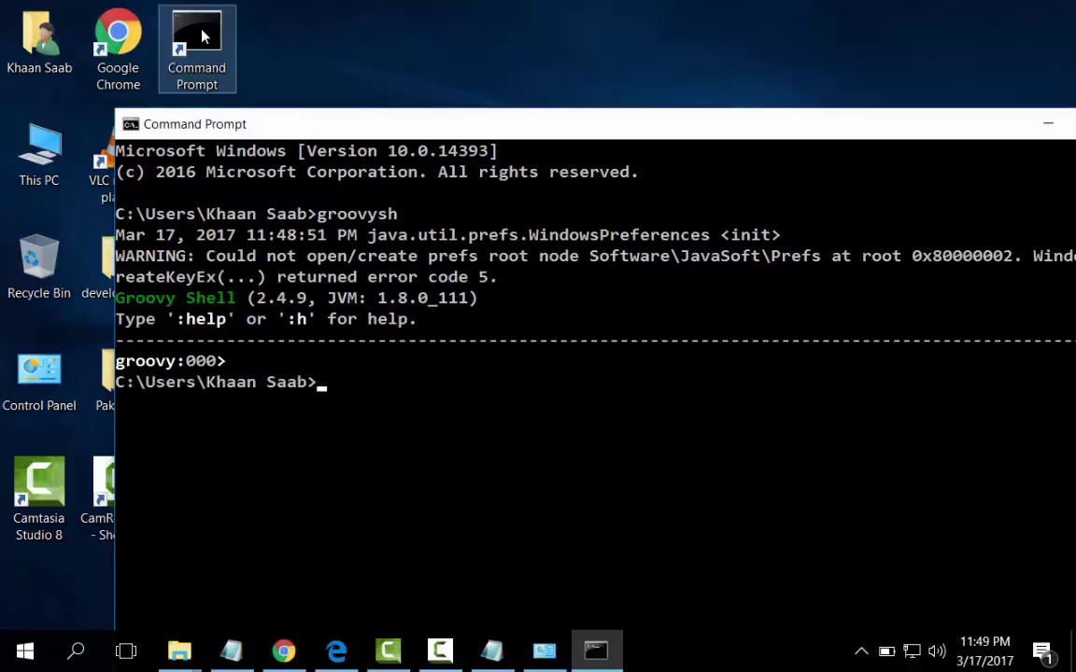
- Try to check the installed Groovy version with the command groovy -version
type("groovy -version")
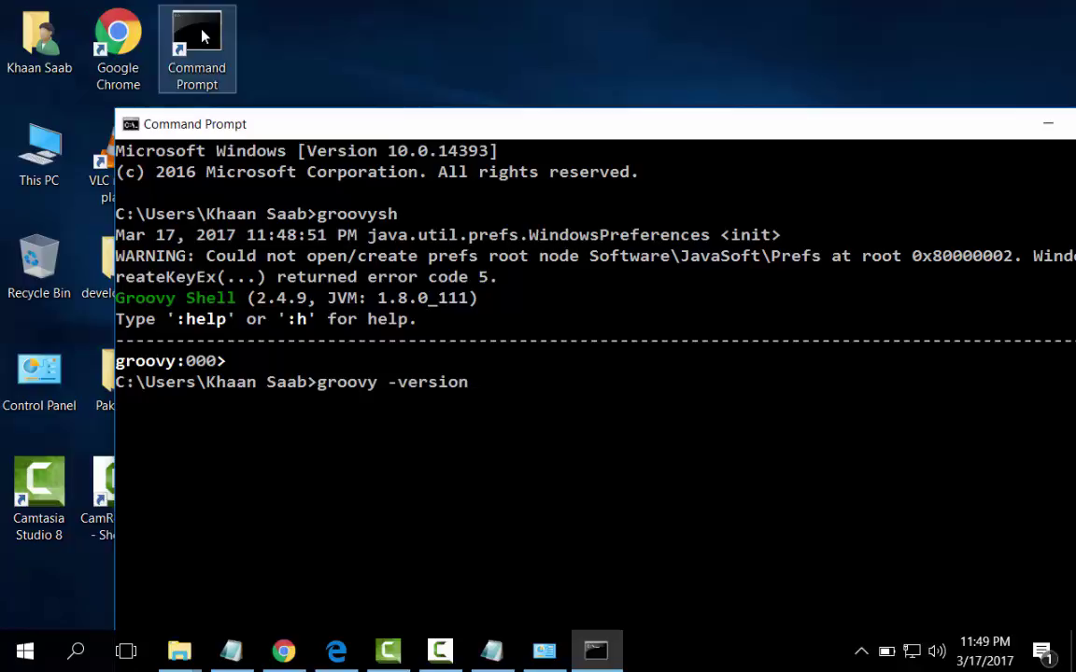
key("Return")
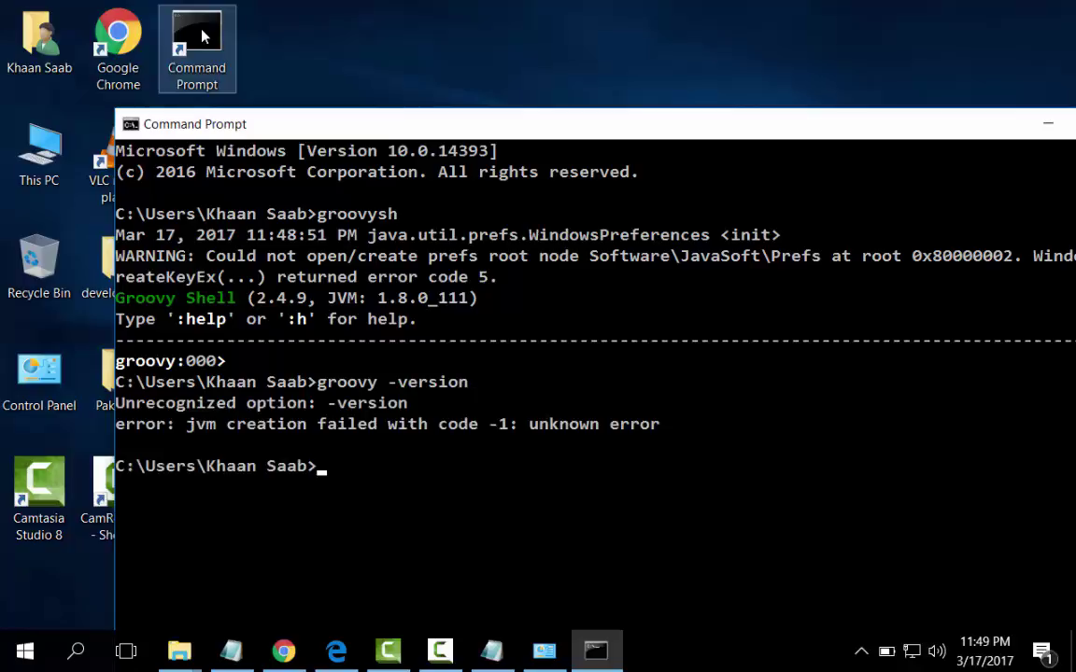
left_click(440, 651)
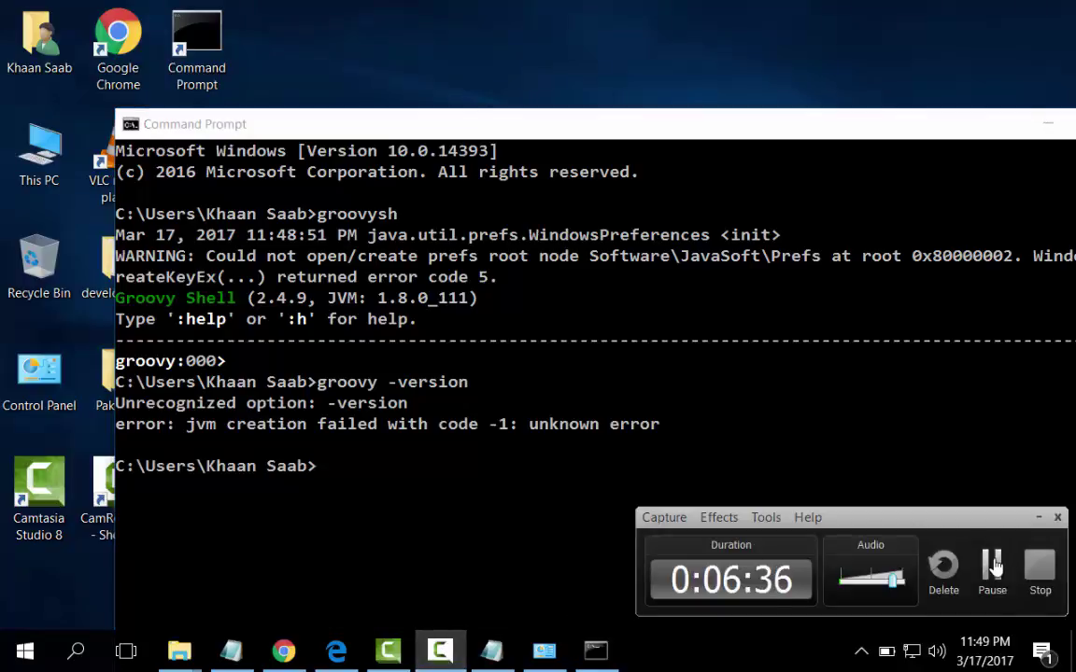
left_click(992, 565)
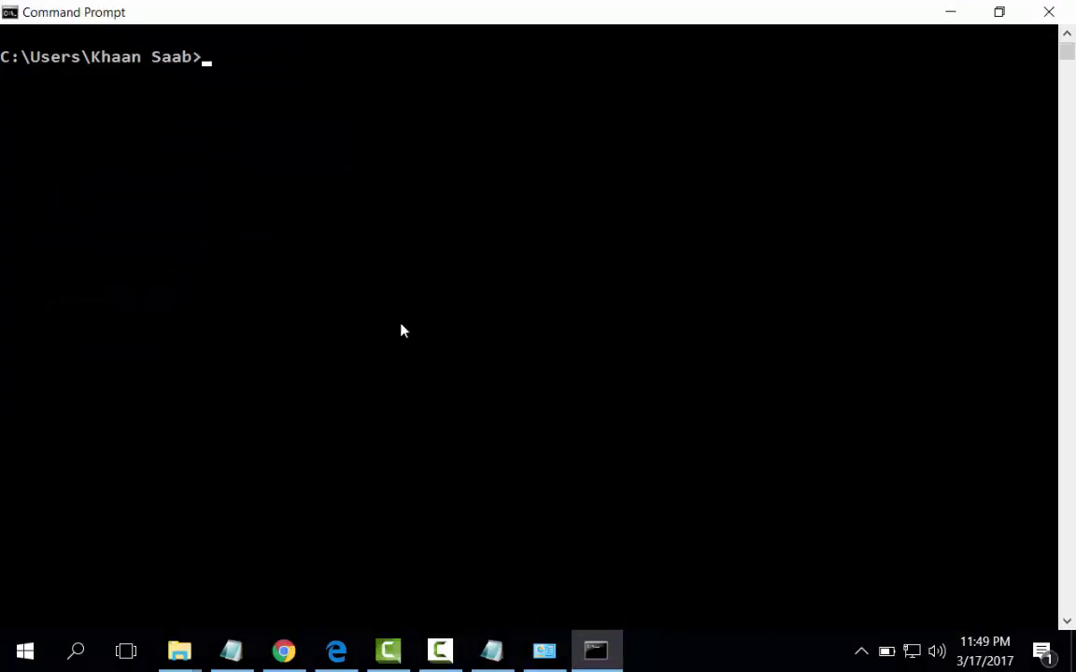
- Check the installed Groovy version with the command groovy -v
type("oovy -v")
key("Return")
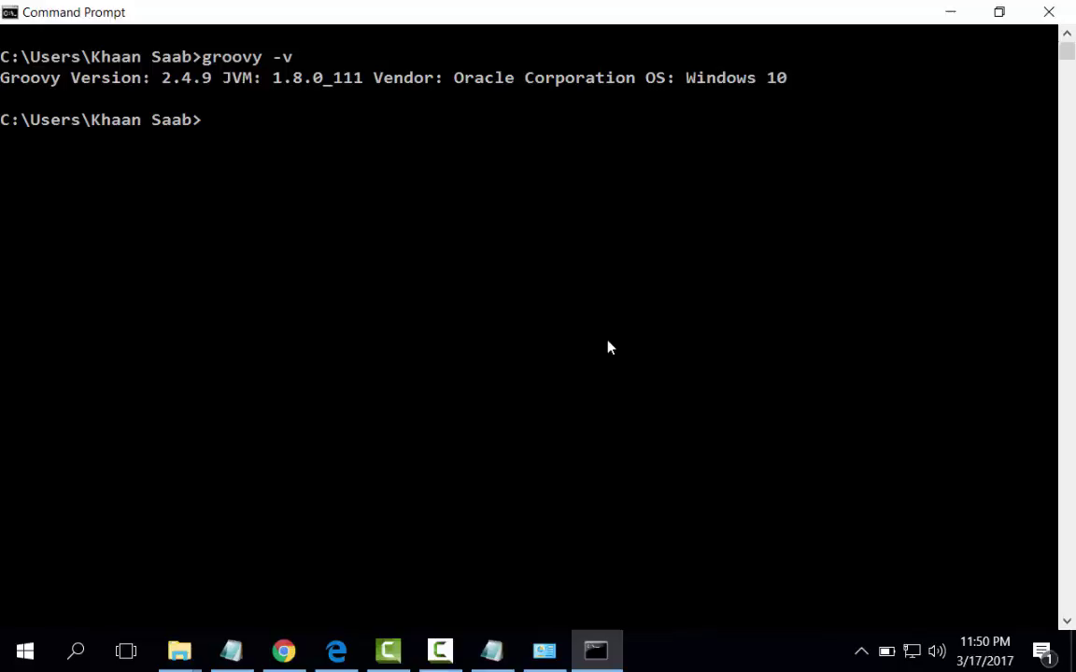
type("groovucons")
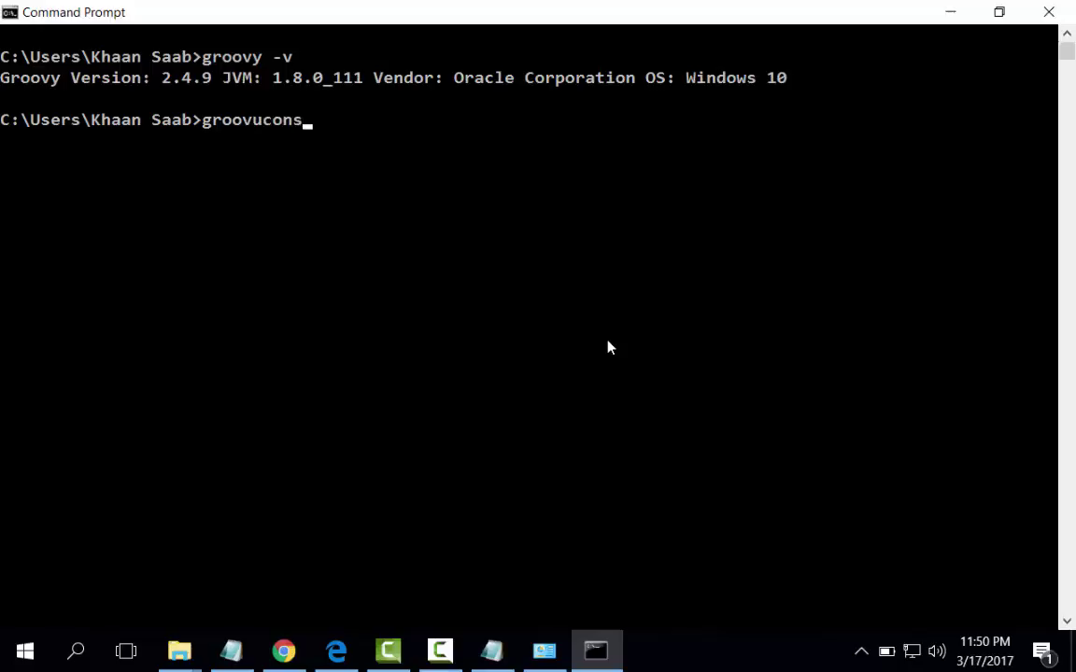
type("ole")
key("Return")
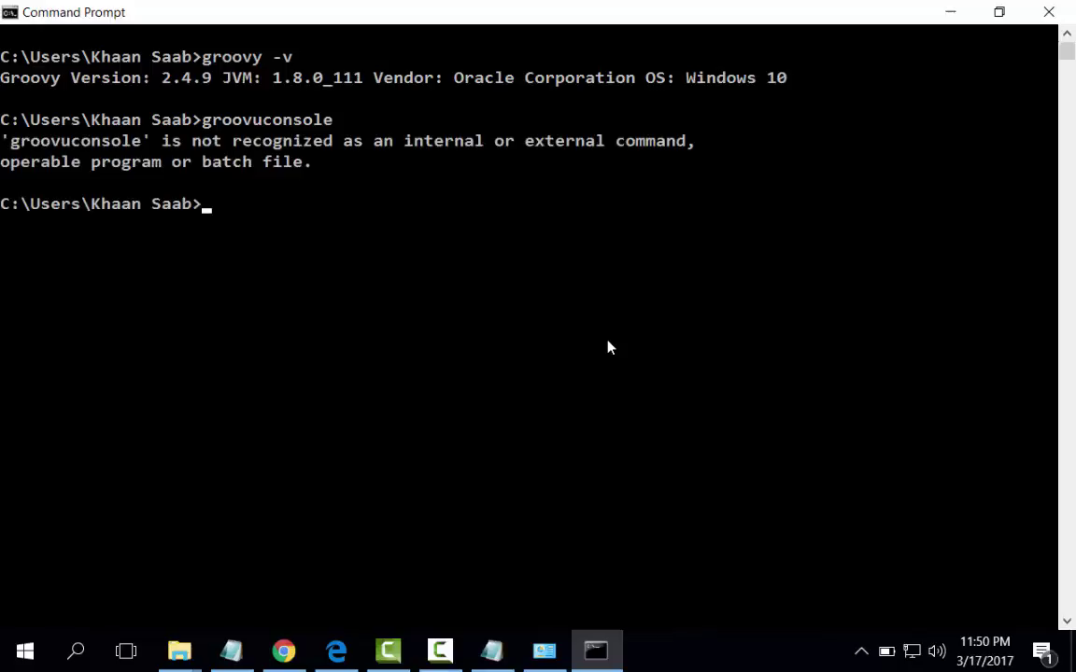
type("groovyco")
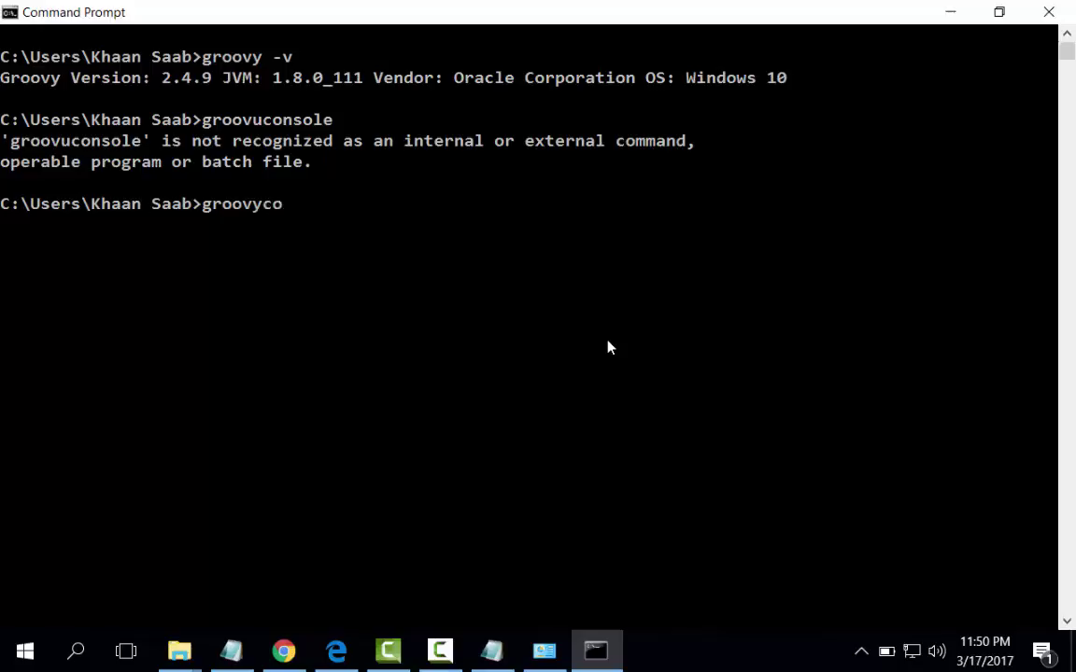
type("sole")
key("Return")
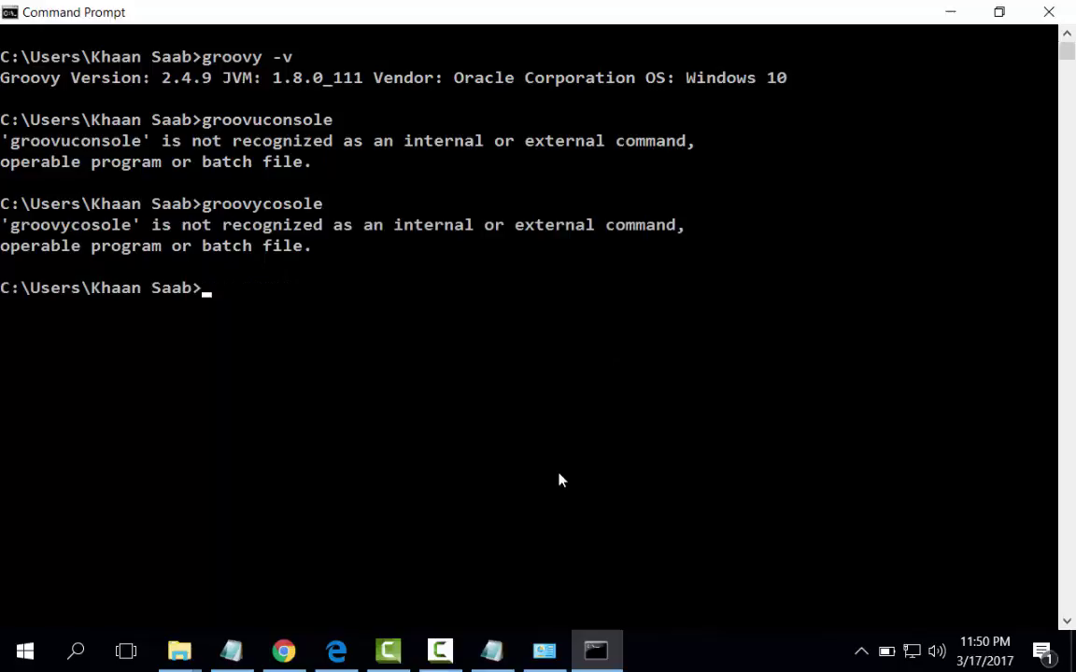
- Launch the graphical Groovy console from the command prompt with the command groovyconsole
type("groovyconsol")
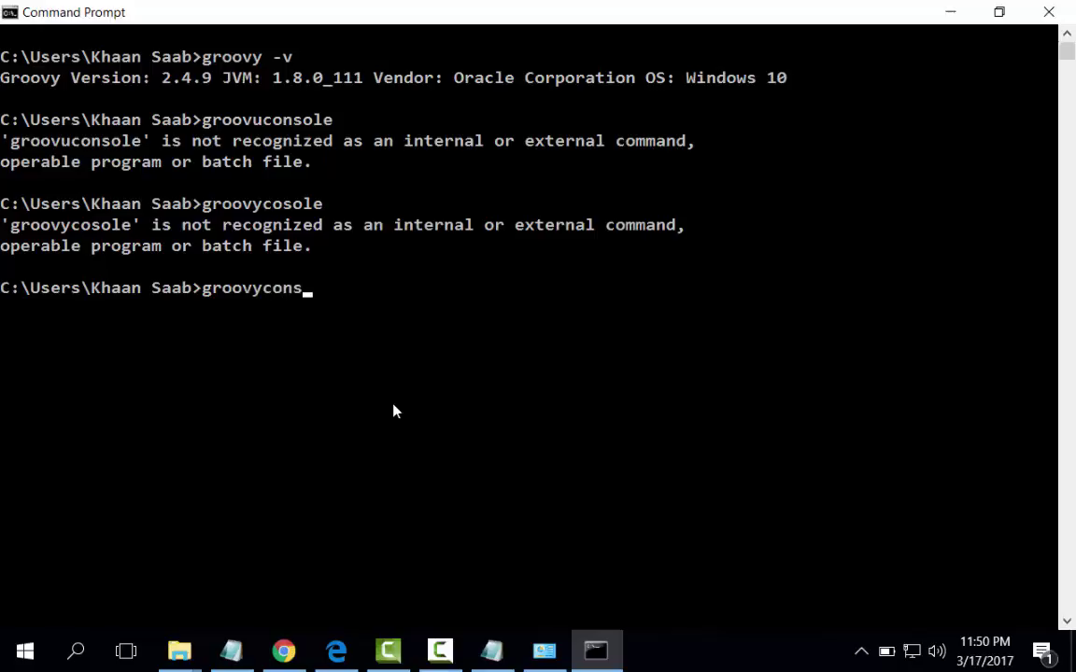
type("e")
key("Return")
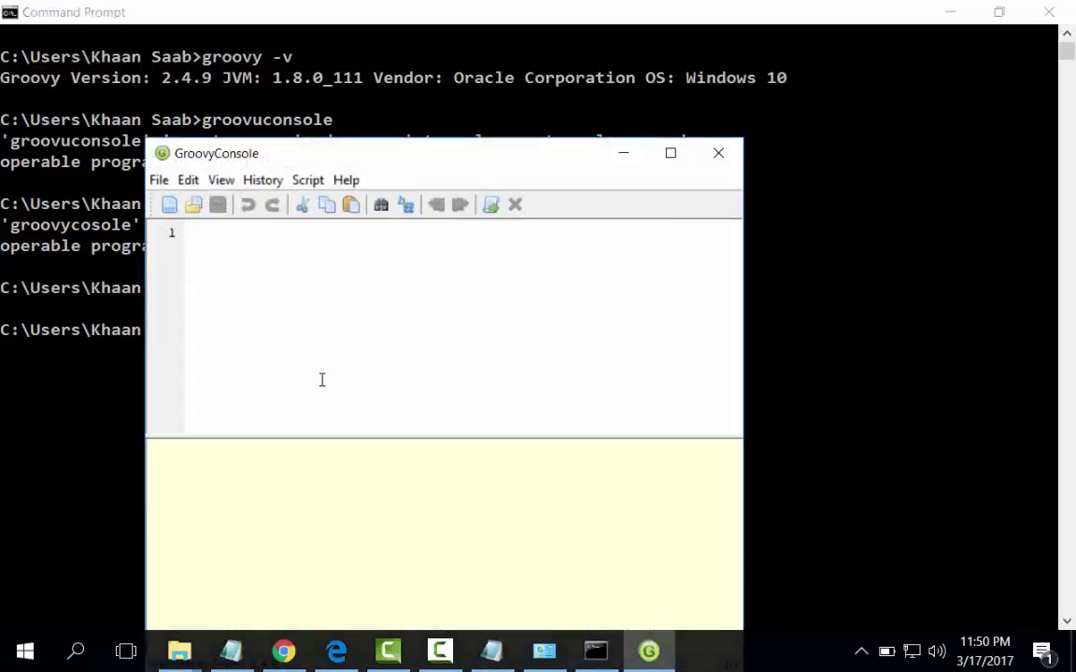
- Enter and run the script 2+2 in GroovyConsole, leaving its window minimized
type("2")
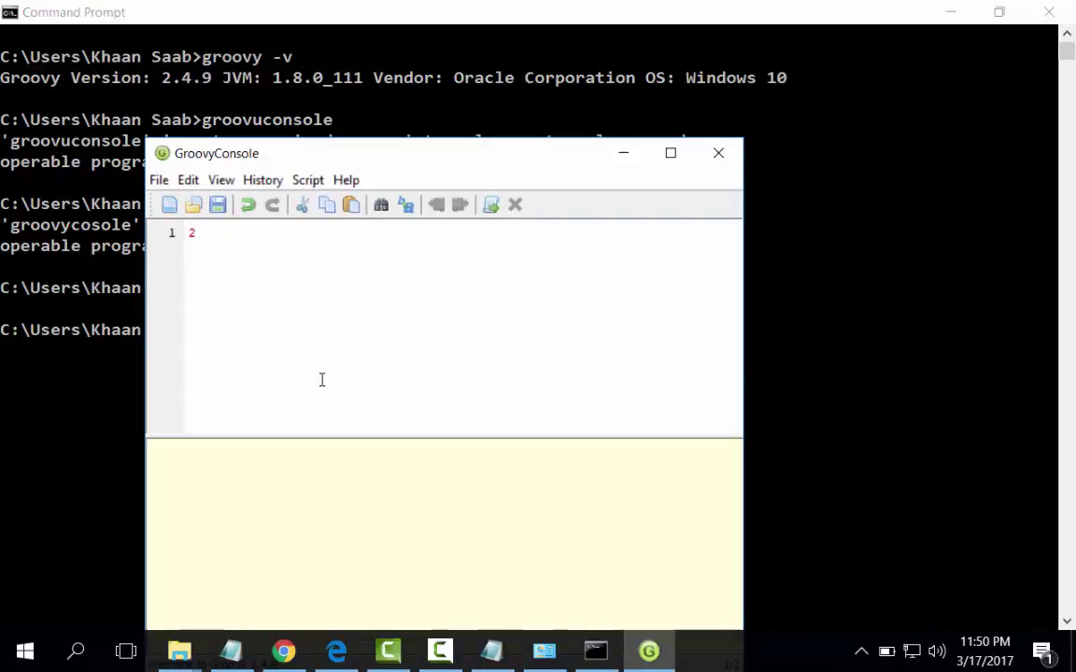
type("+2")
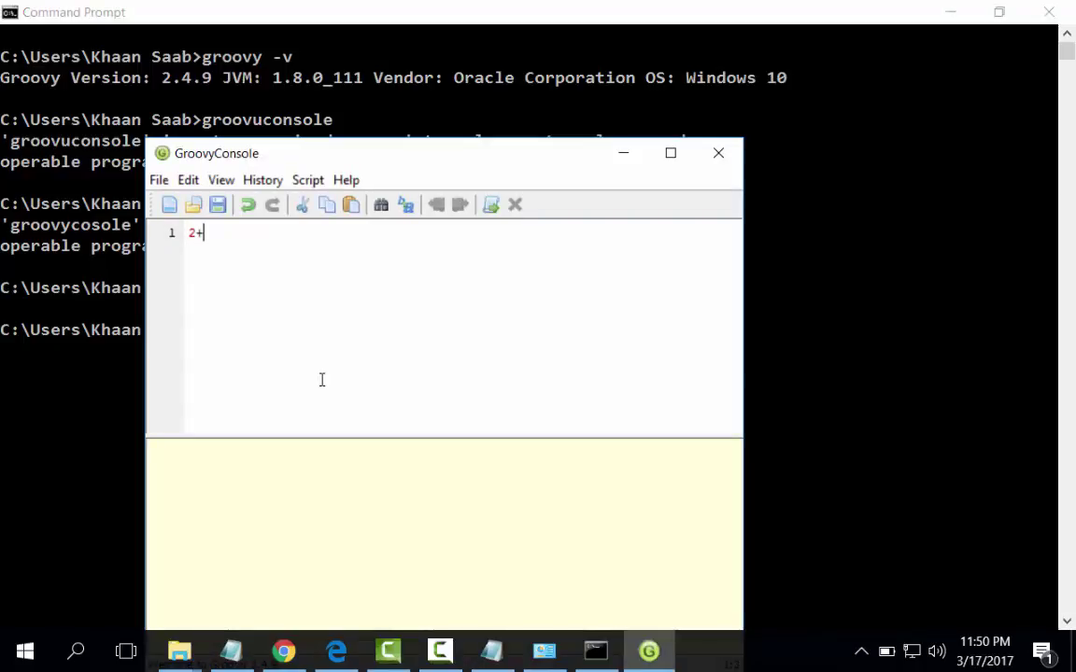
left_click(189, 181)
key("Right")
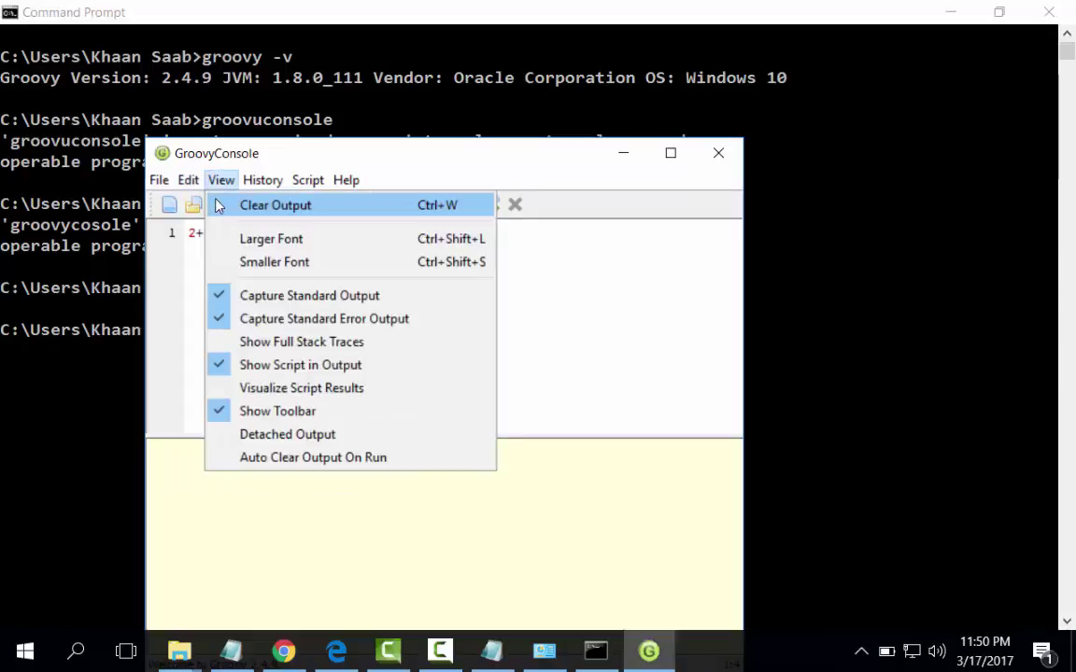
left_click(198, 198)
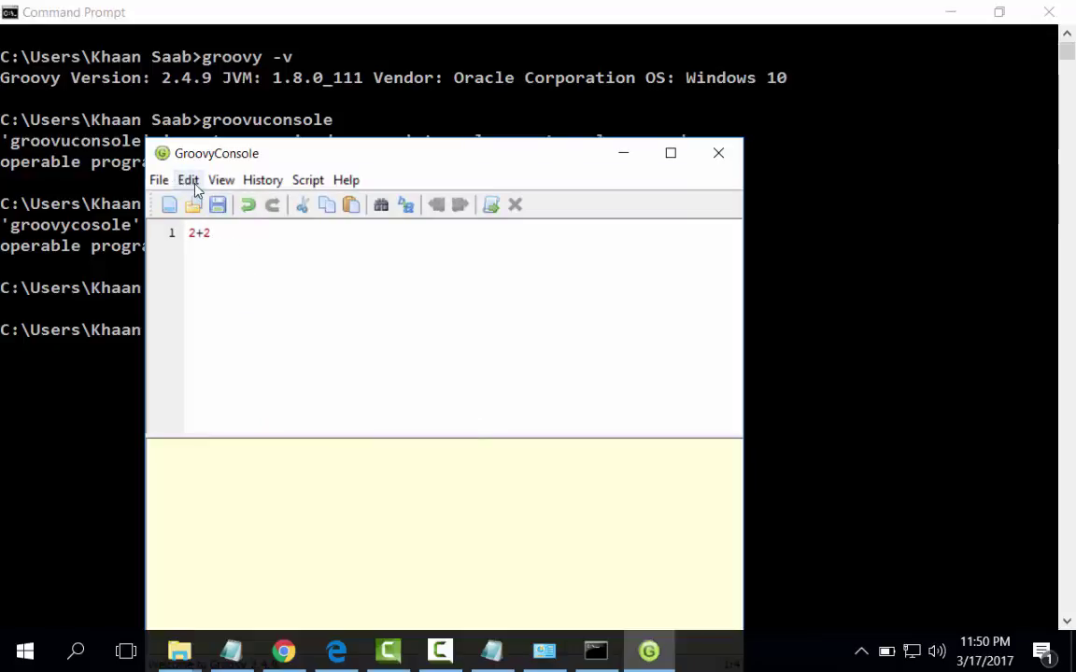
left_click(306, 180)
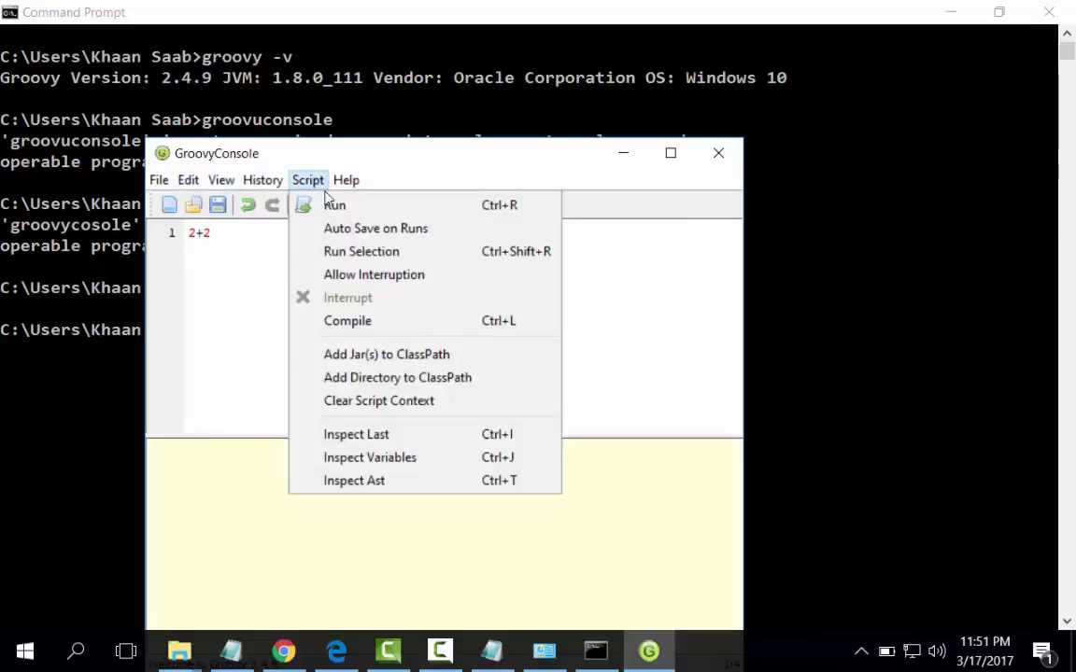
left_click(332, 204)
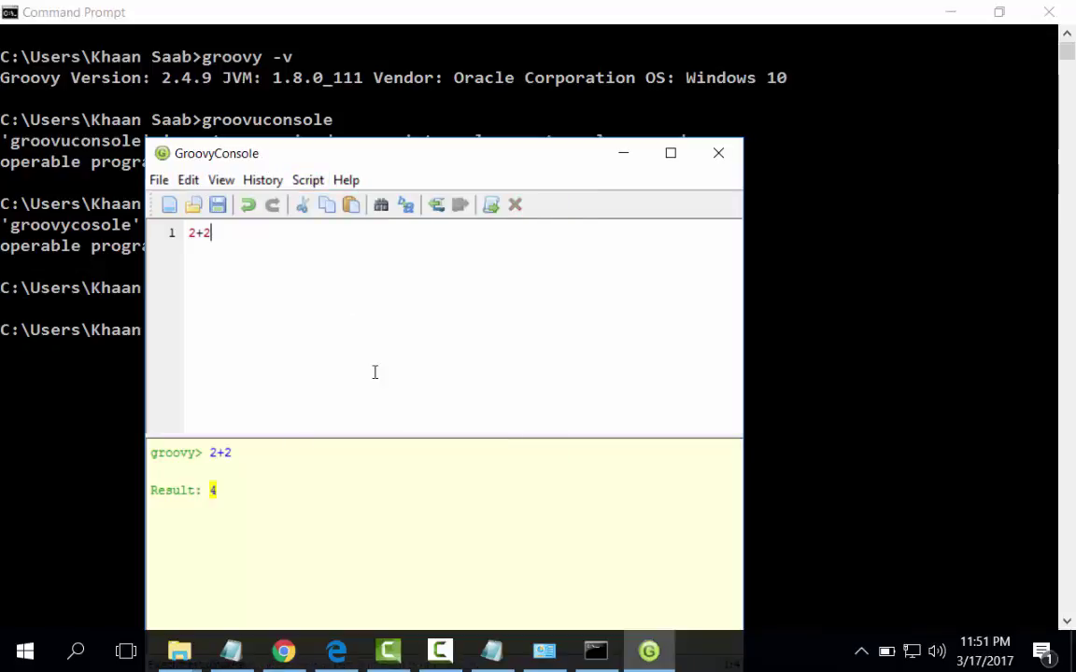
left_click(624, 156)
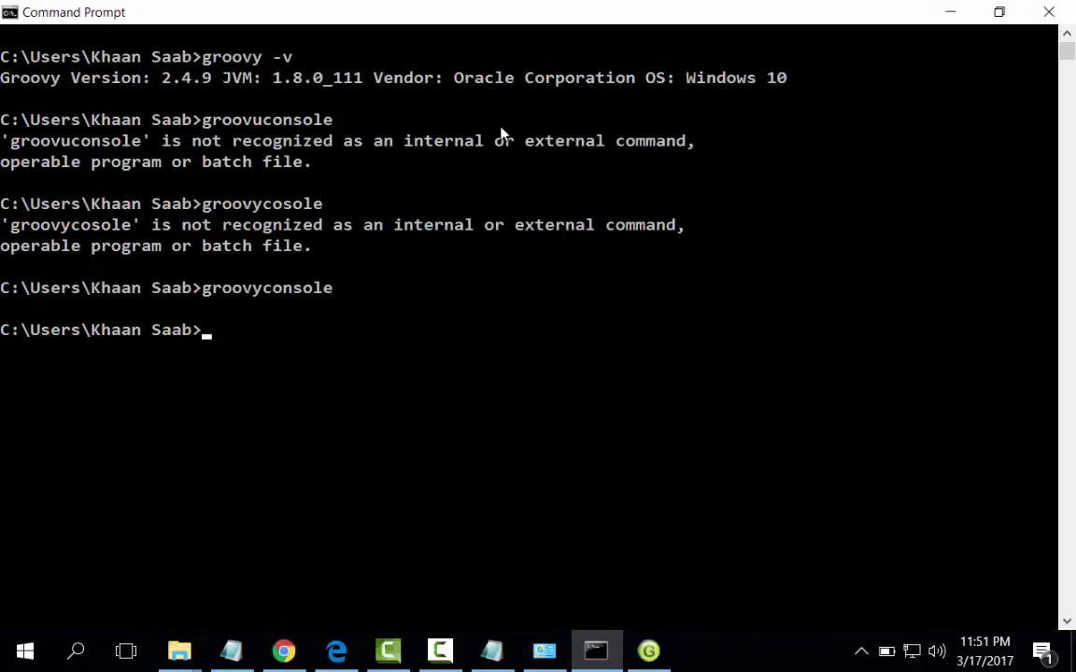